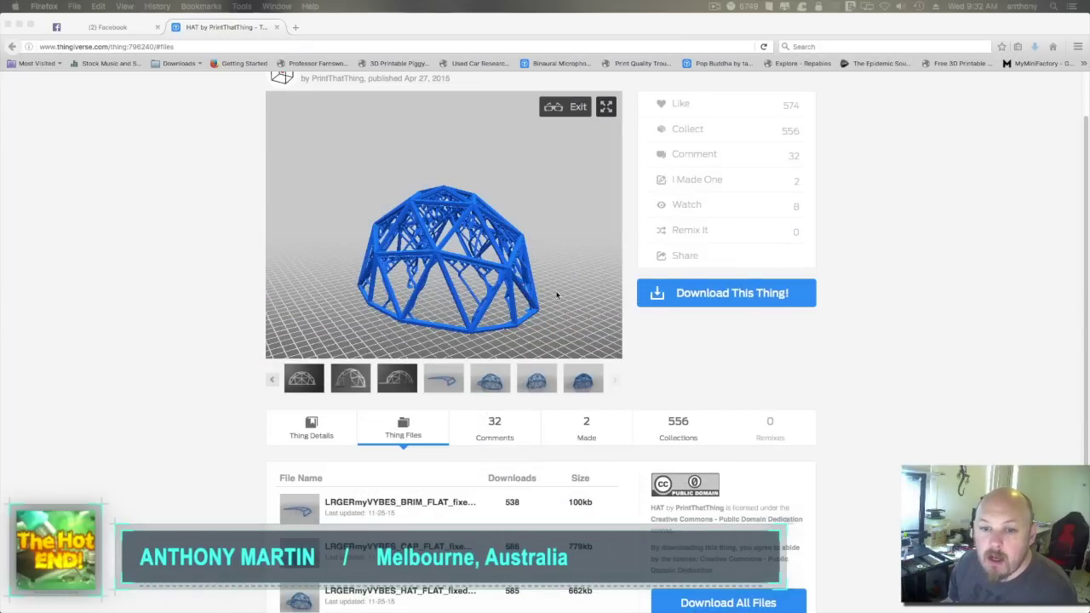
# Rotate the Thingiverse HAT model to view its branching from several sides, then minimize Firefox
pyautogui.moveTo(509, 290); pyautogui.dragTo(487, 262)
pyautogui.scroll(5, 486, 262)
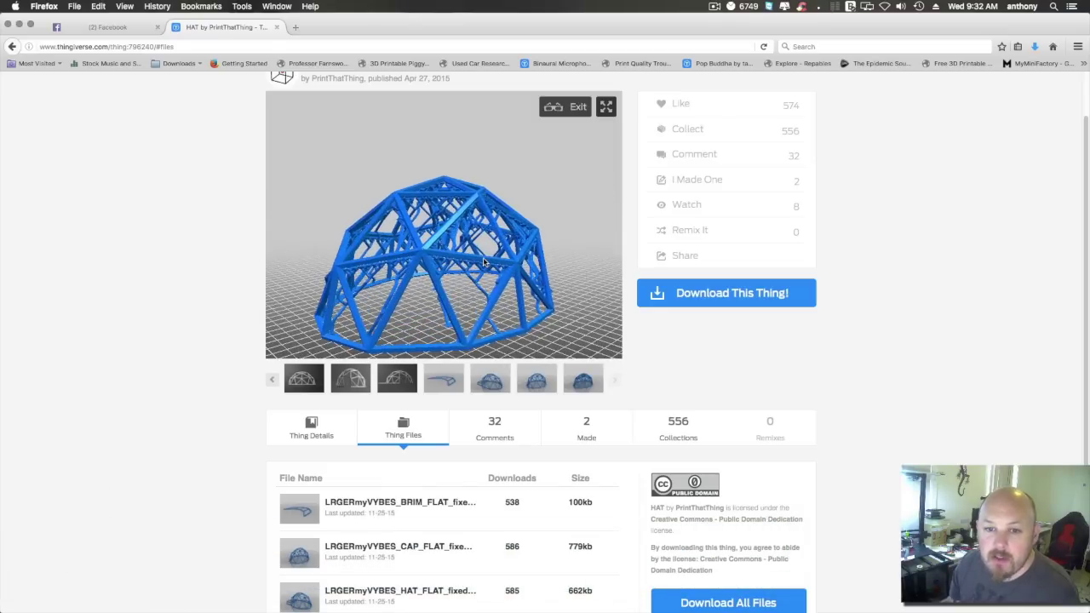
pyautogui.moveTo(447, 283); pyautogui.dragTo(647, 261)
pyautogui.scroll(3, 413, 245)
pyautogui.moveTo(460, 274)
pyautogui.mouseDown()
pyautogui.moveTo(532, 273)
pyautogui.moveTo(465, 256)
pyautogui.moveTo(460, 271)
pyautogui.moveTo(486, 289)
pyautogui.moveTo(446, 267)
pyautogui.moveTo(472, 266)
pyautogui.mouseUp()
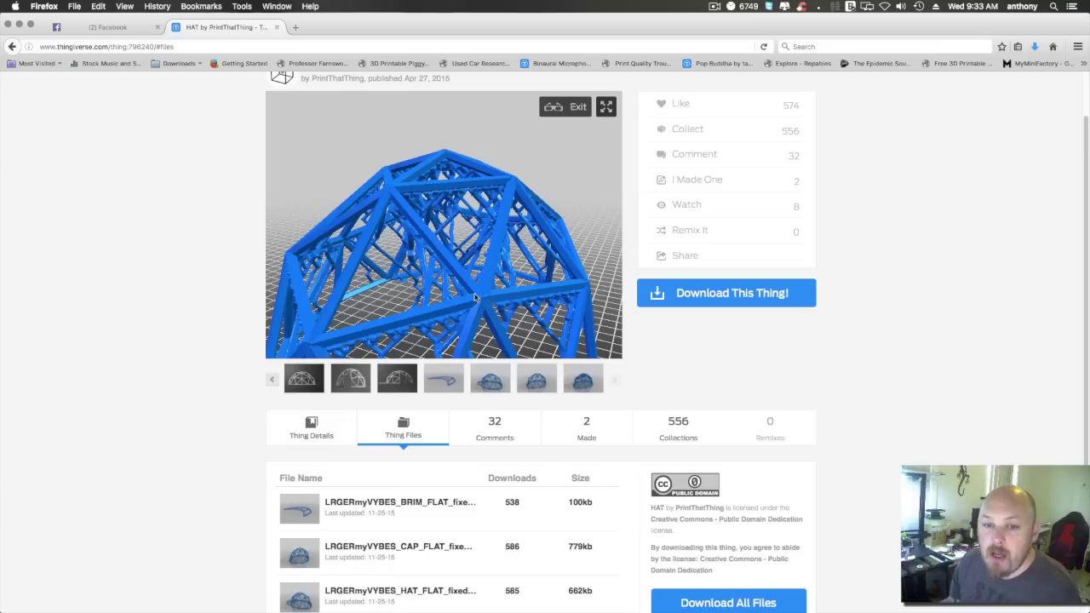
pyautogui.moveTo(477, 298); pyautogui.dragTo(421, 300)
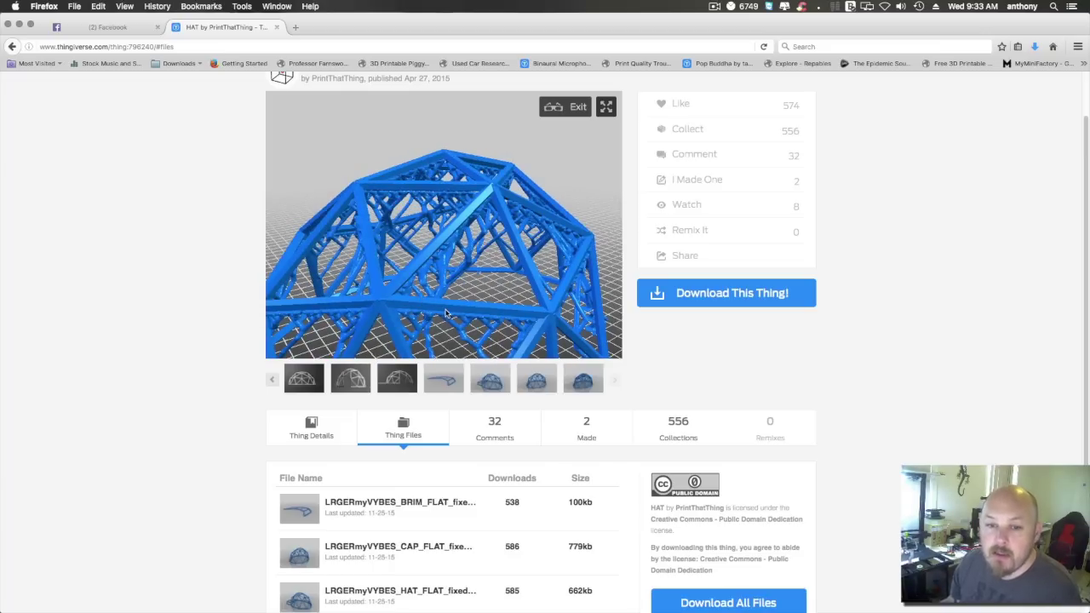
pyautogui.moveTo(445, 314); pyautogui.dragTo(430, 293)
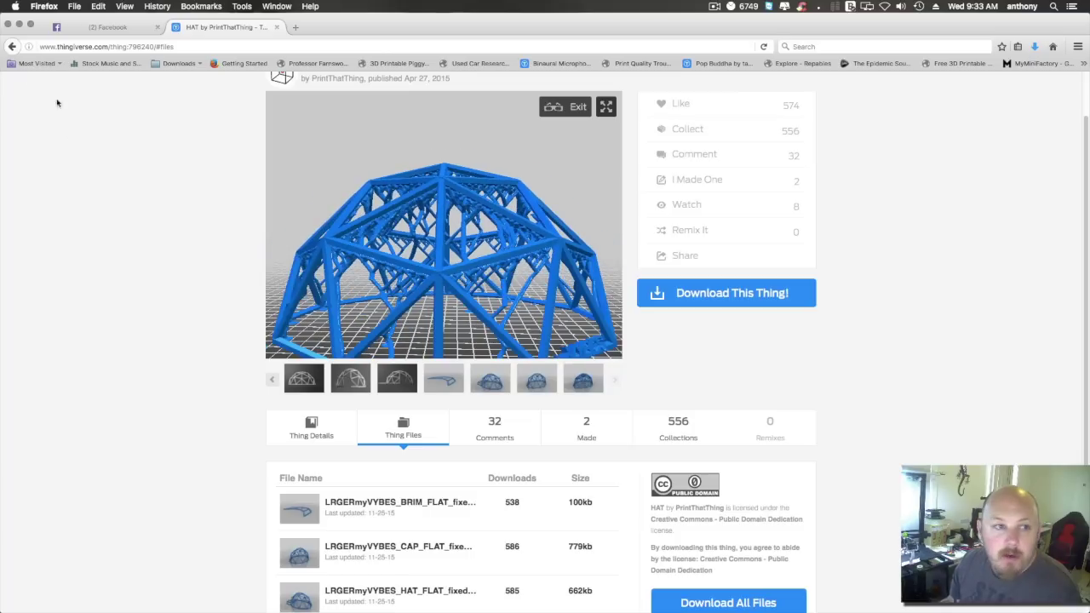
pyautogui.click(20, 25)
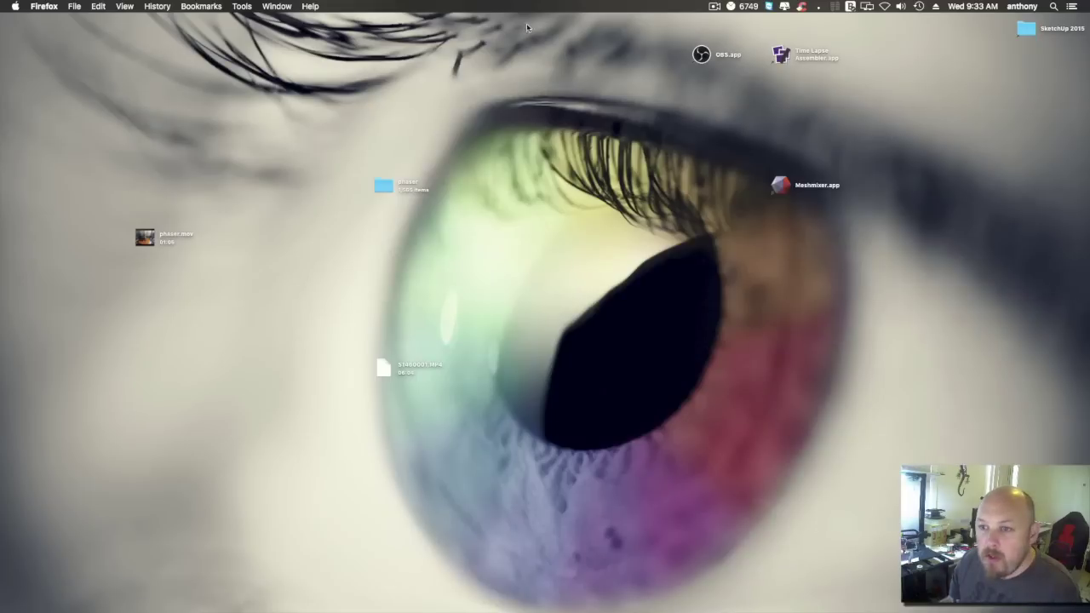
# Start Meshmixer and import hitman.stl from Downloads onto the Replicator 2 print bed
pyautogui.click(776, 188)
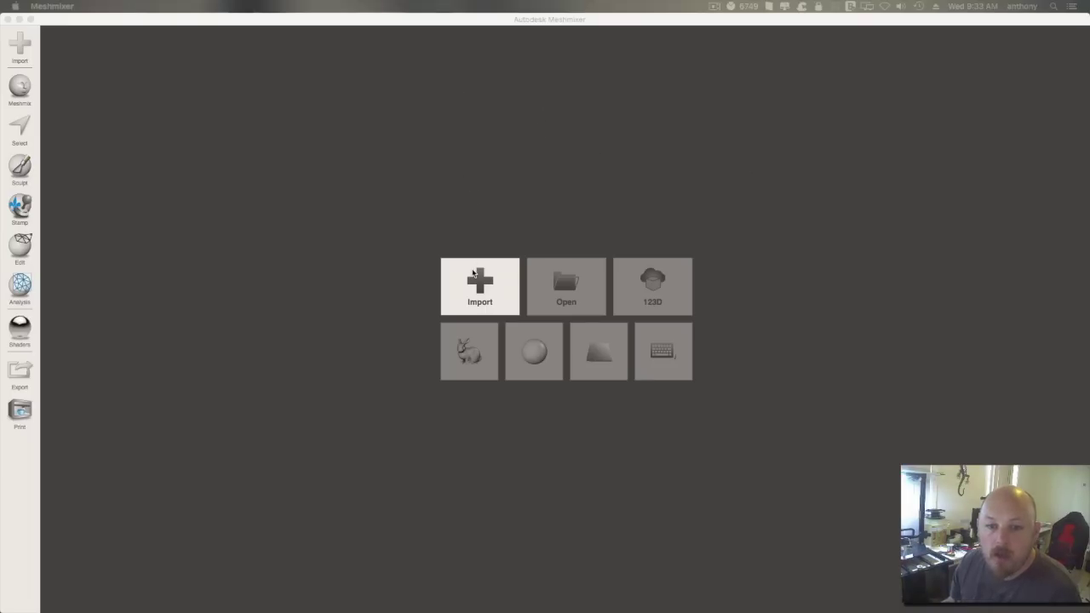
pyautogui.click(479, 269)
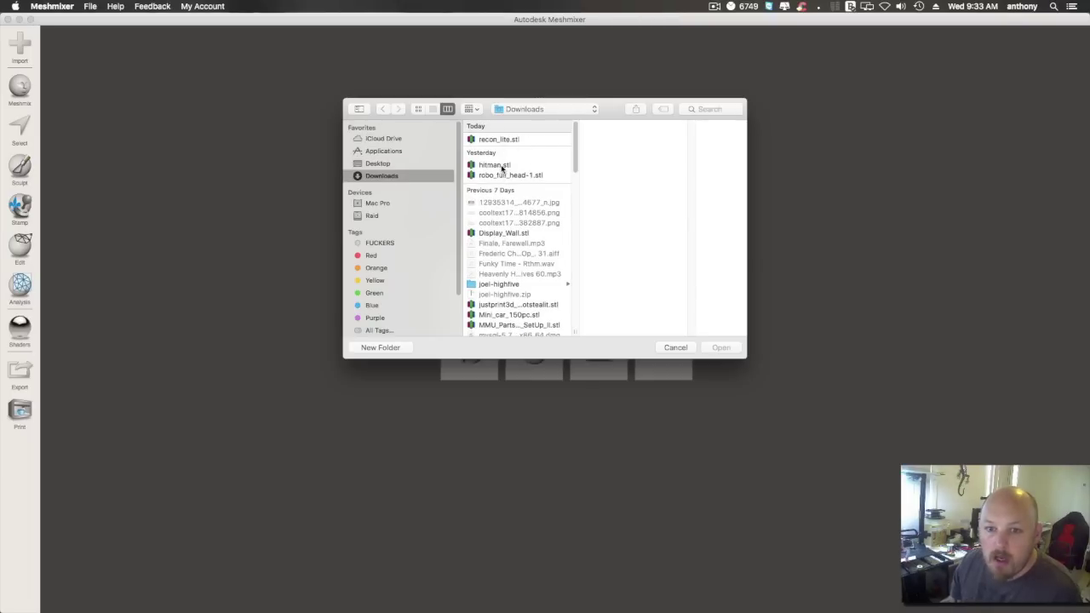
pyautogui.click(502, 166)
pyautogui.scroll(-2, 527, 199)
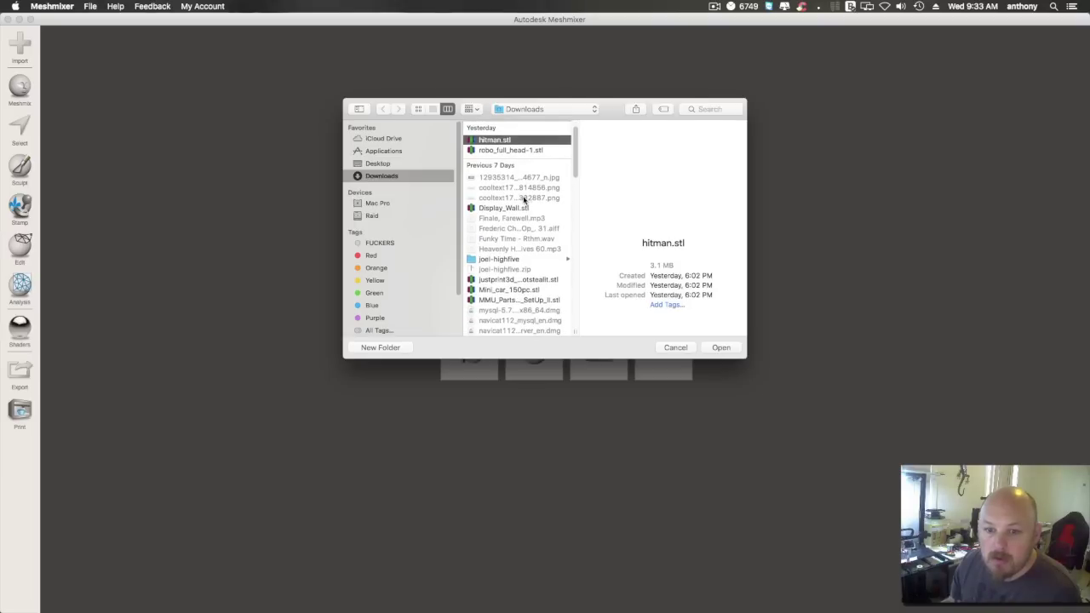
pyautogui.scroll(1, 524, 200)
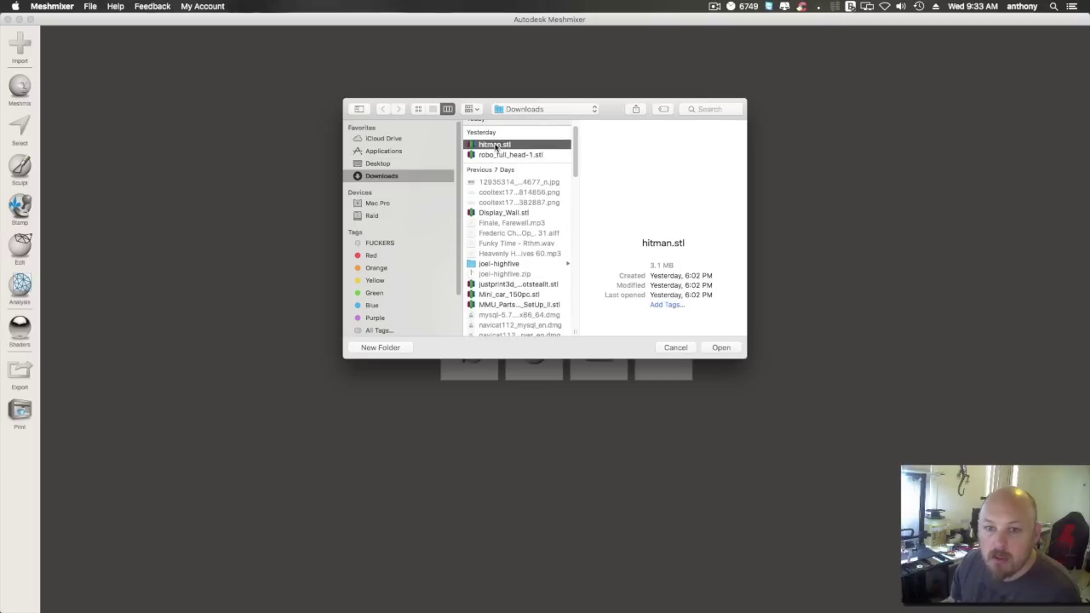
pyautogui.click(721, 348)
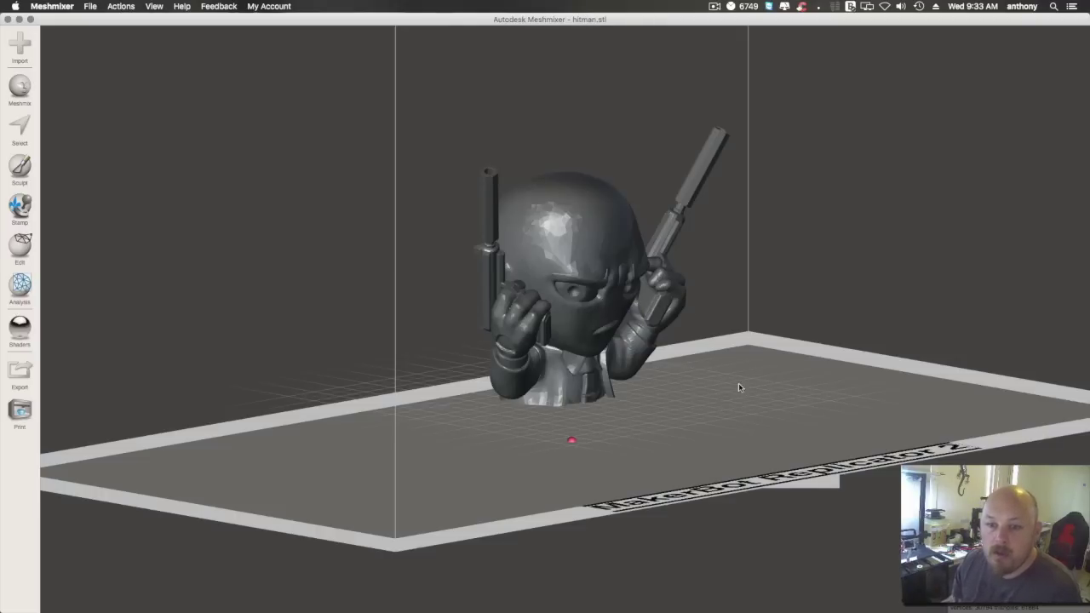
pyautogui.moveTo(739, 387); pyautogui.dragTo(510, 201, button='right')
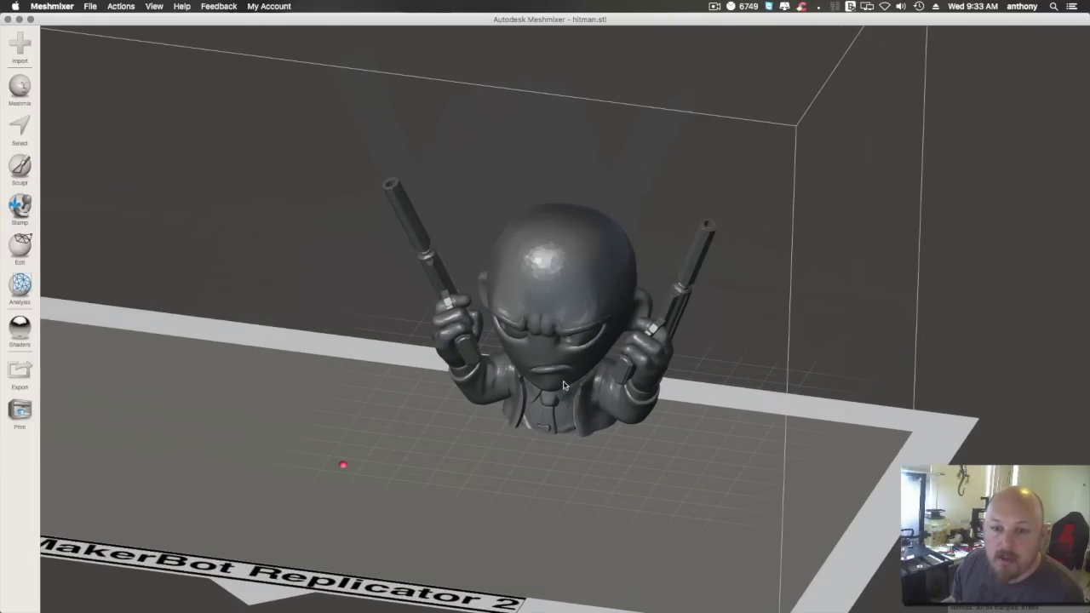
pyautogui.moveTo(563, 385); pyautogui.dragTo(584, 363, button='right')
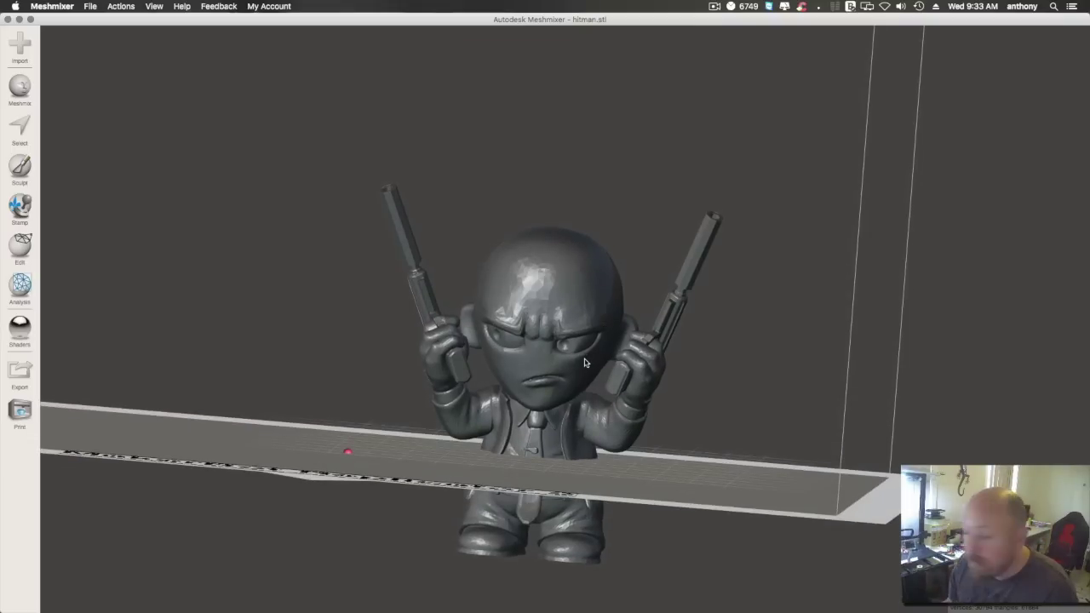
pyautogui.moveTo(663, 458); pyautogui.dragTo(670, 463, button='right')
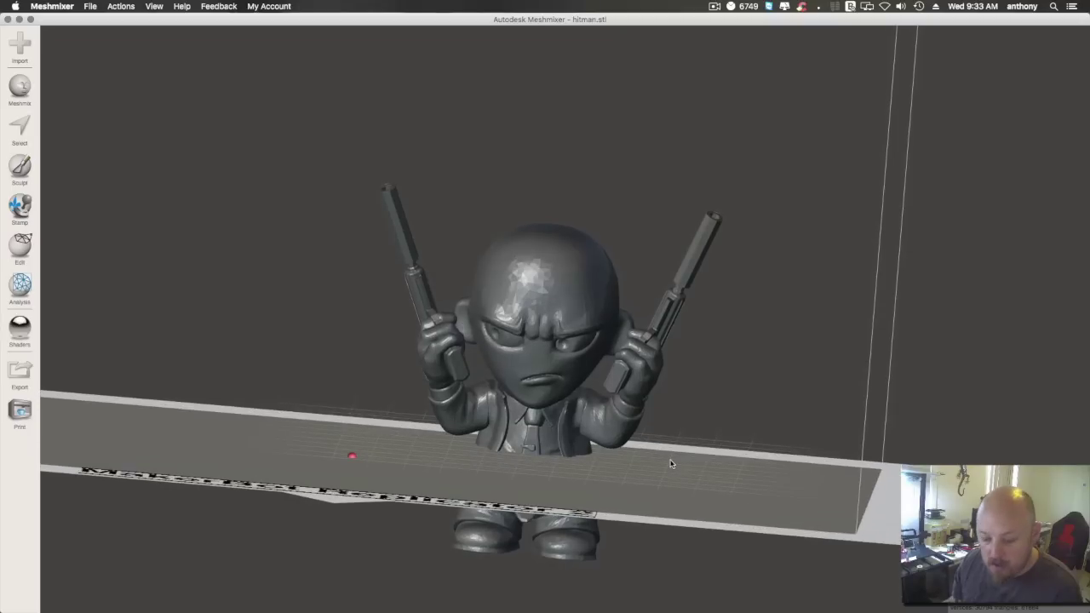
pyautogui.moveTo(583, 377); pyautogui.dragTo(594, 344, button='right')
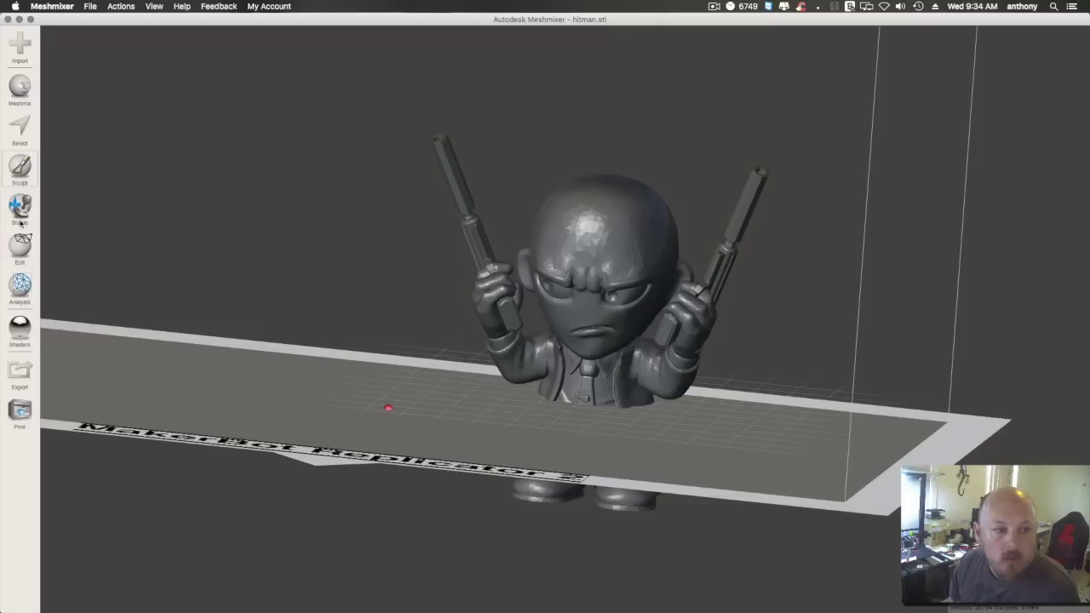
# With Transform, raise the hitman figure along Y with snapping on so its feet touch the bed
pyautogui.click(19, 247)
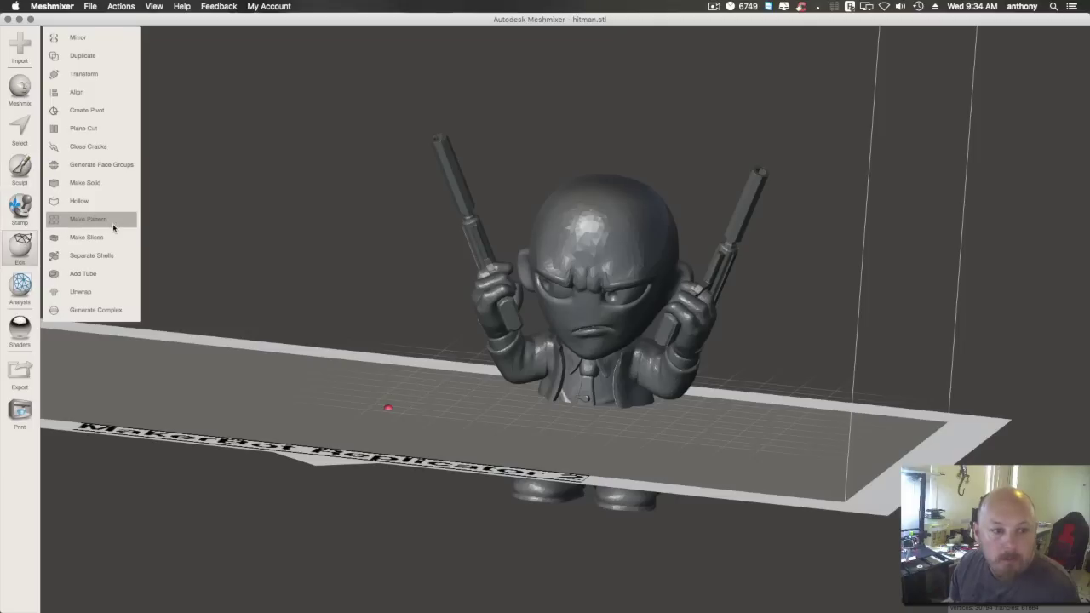
pyautogui.click(86, 74)
pyautogui.moveTo(598, 300); pyautogui.dragTo(602, 195)
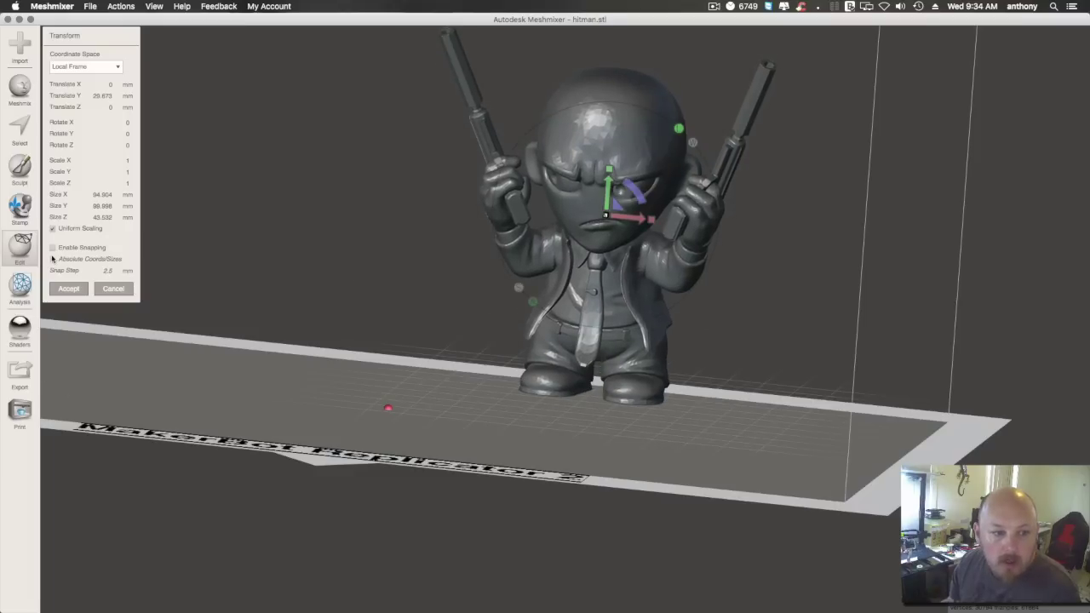
pyautogui.click(52, 248)
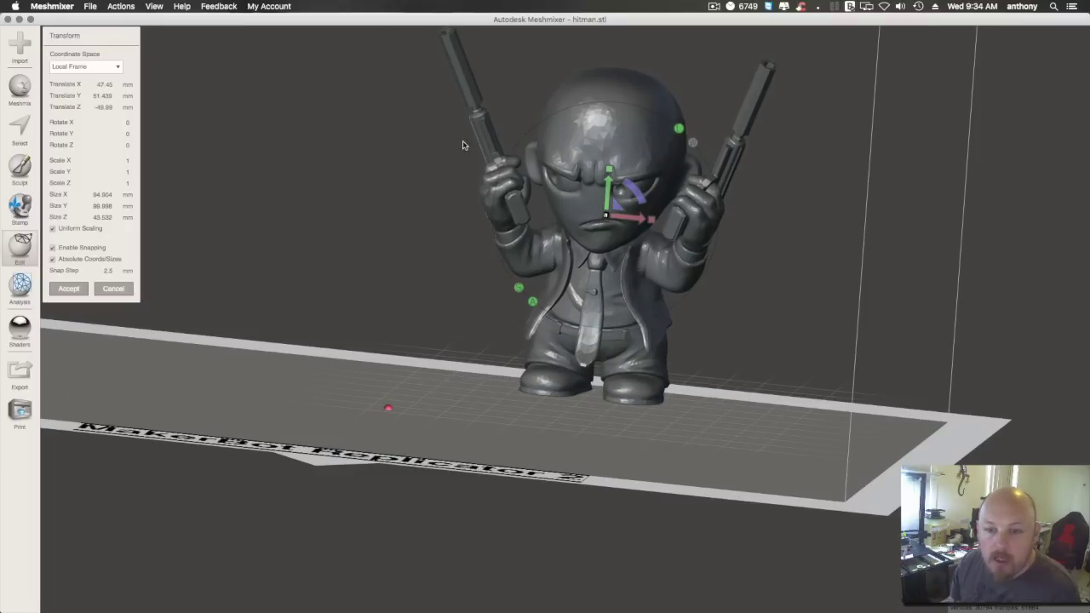
pyautogui.moveTo(609, 184); pyautogui.dragTo(608, 192)
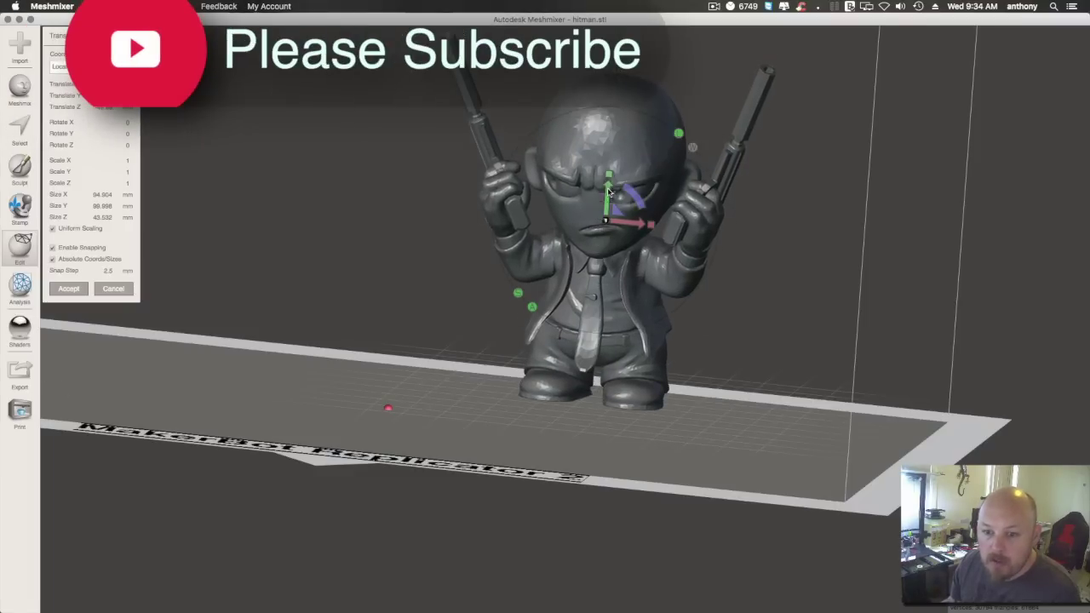
pyautogui.moveTo(724, 298); pyautogui.dragTo(587, 196, button='right')
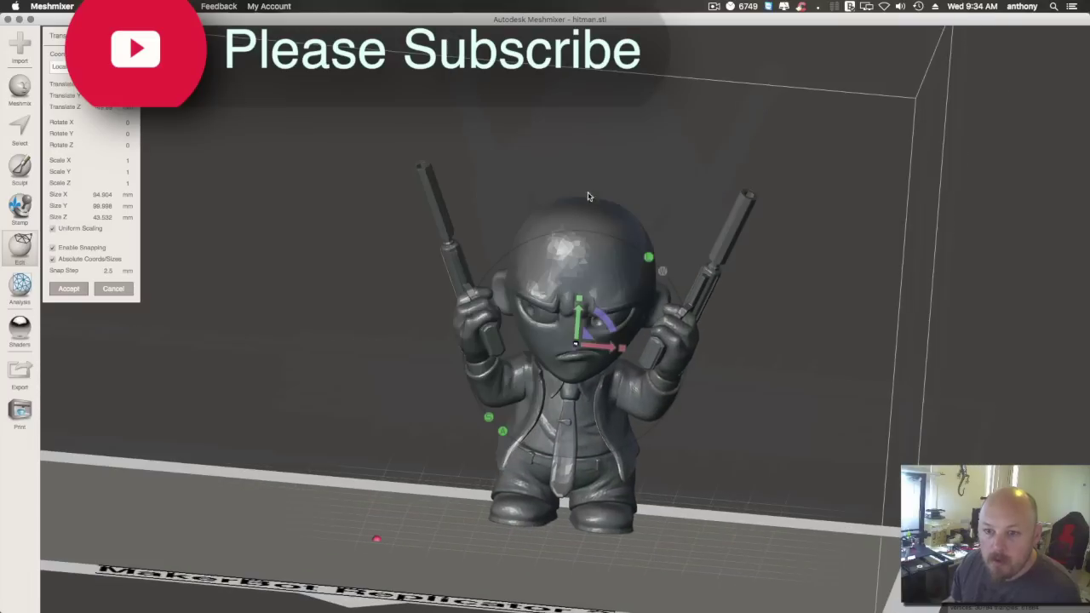
pyautogui.click(64, 288)
pyautogui.moveTo(354, 372); pyautogui.dragTo(380, 365, button='right')
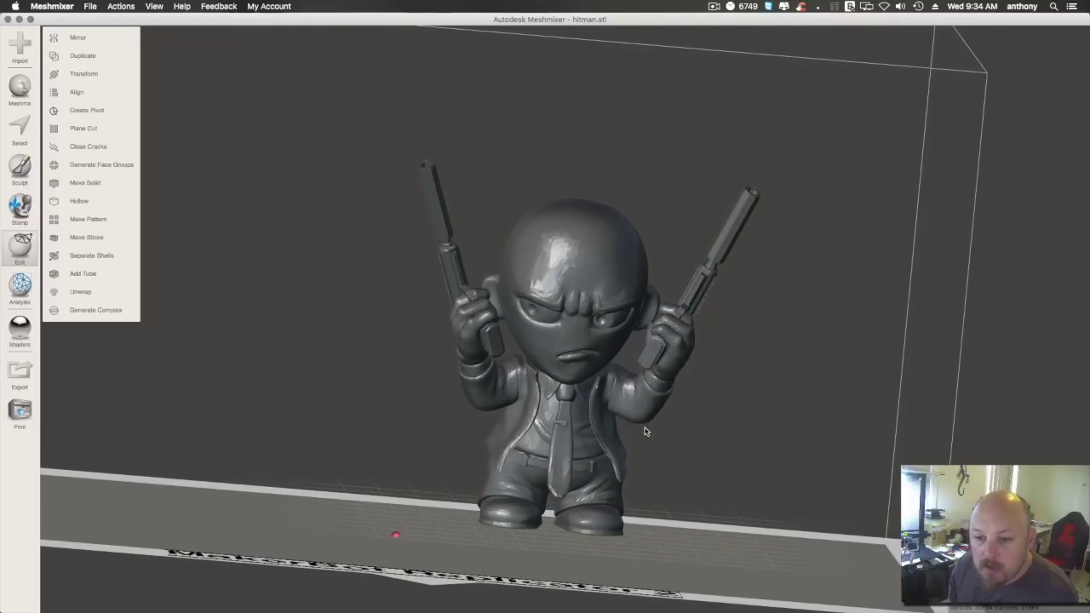
# Orbit the raised hitman figure from the front, sides and above, then bring up Analysis tools
pyautogui.moveTo(653, 478); pyautogui.dragTo(448, 514, button='right')
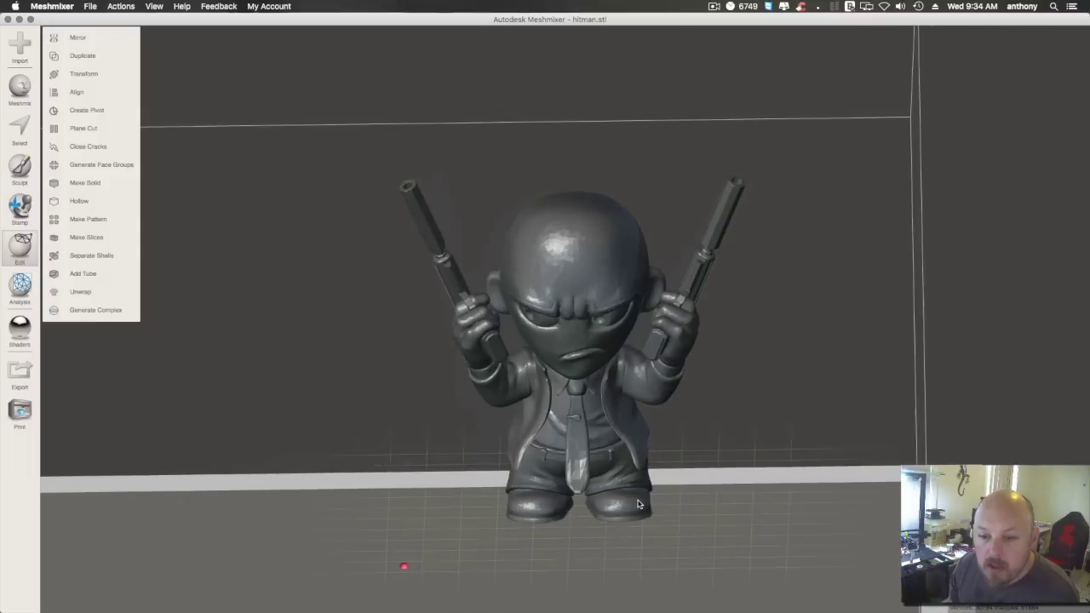
pyautogui.scroll(5, 448, 514)
pyautogui.moveTo(535, 512); pyautogui.dragTo(485, 518, button='right')
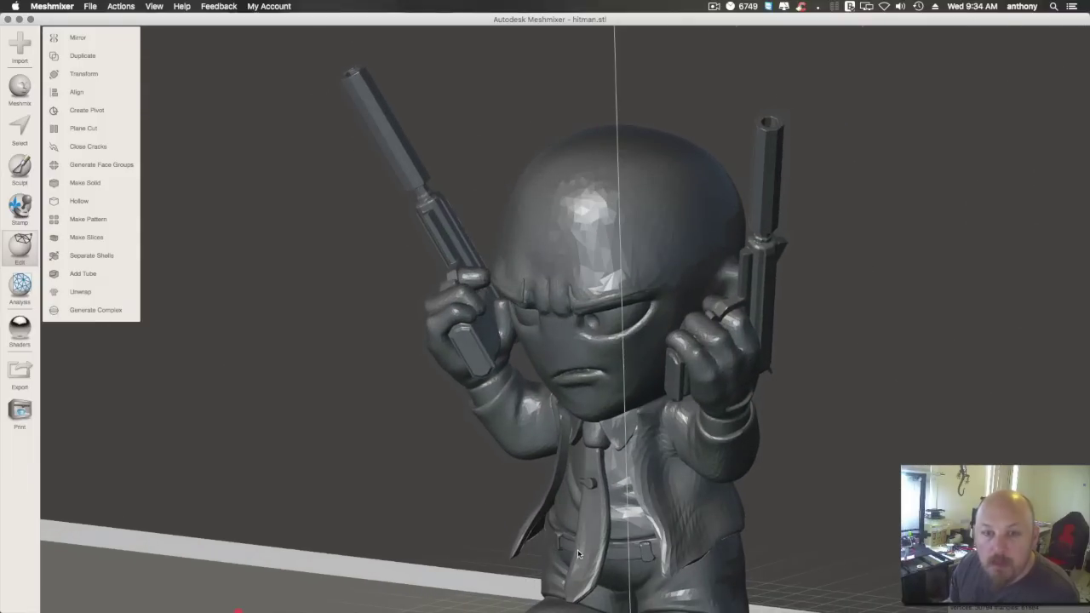
pyautogui.moveTo(598, 440); pyautogui.dragTo(667, 465, button='right')
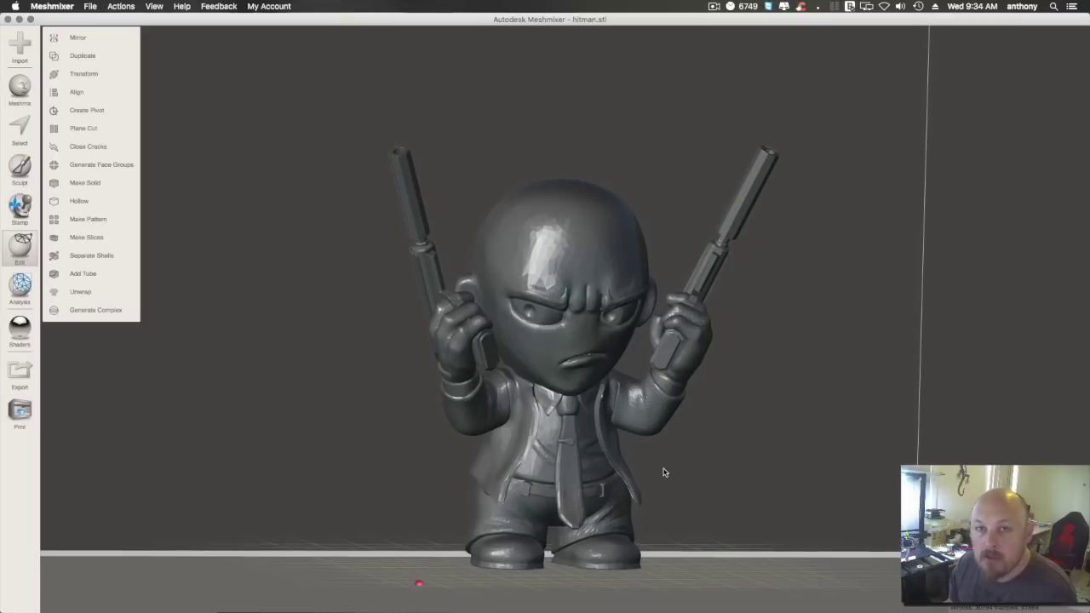
pyautogui.moveTo(666, 471); pyautogui.dragTo(674, 522, button='right')
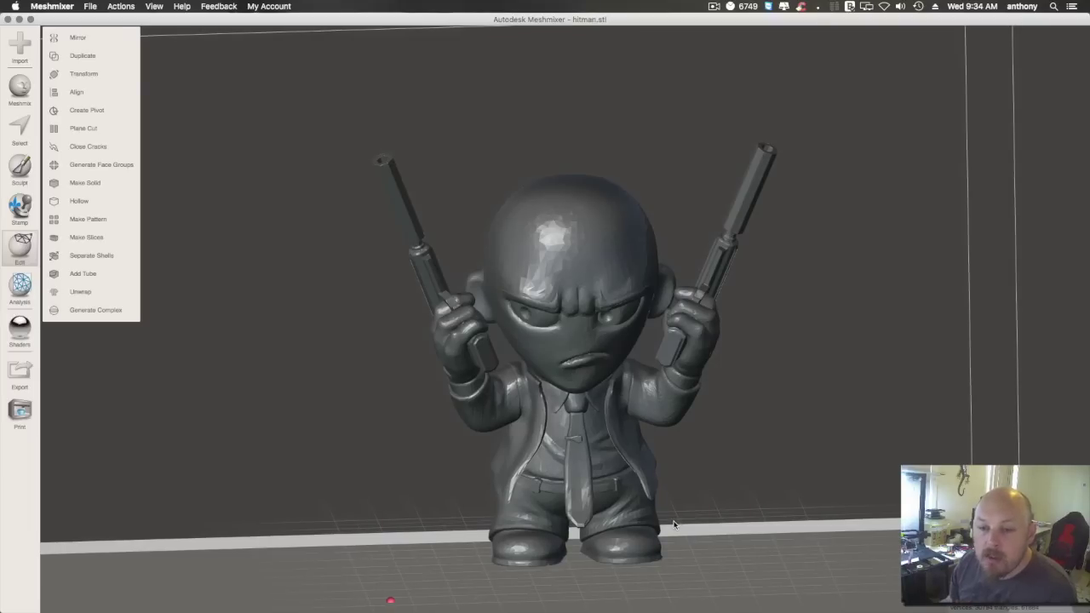
pyautogui.moveTo(795, 577)
pyautogui.mouseDown(button='right')
pyautogui.moveTo(741, 579)
pyautogui.moveTo(800, 583)
pyautogui.mouseUp(button='right')
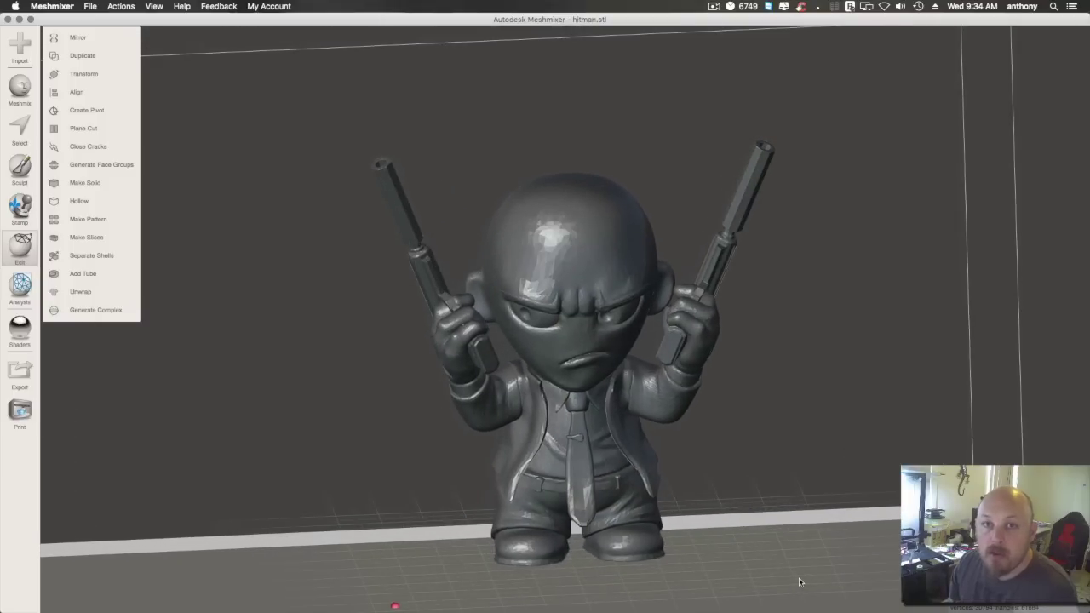
pyautogui.moveTo(681, 588)
pyautogui.mouseDown(button='right')
pyautogui.moveTo(698, 559)
pyautogui.moveTo(659, 604)
pyautogui.moveTo(672, 605)
pyautogui.moveTo(668, 594)
pyautogui.mouseUp(button='right')
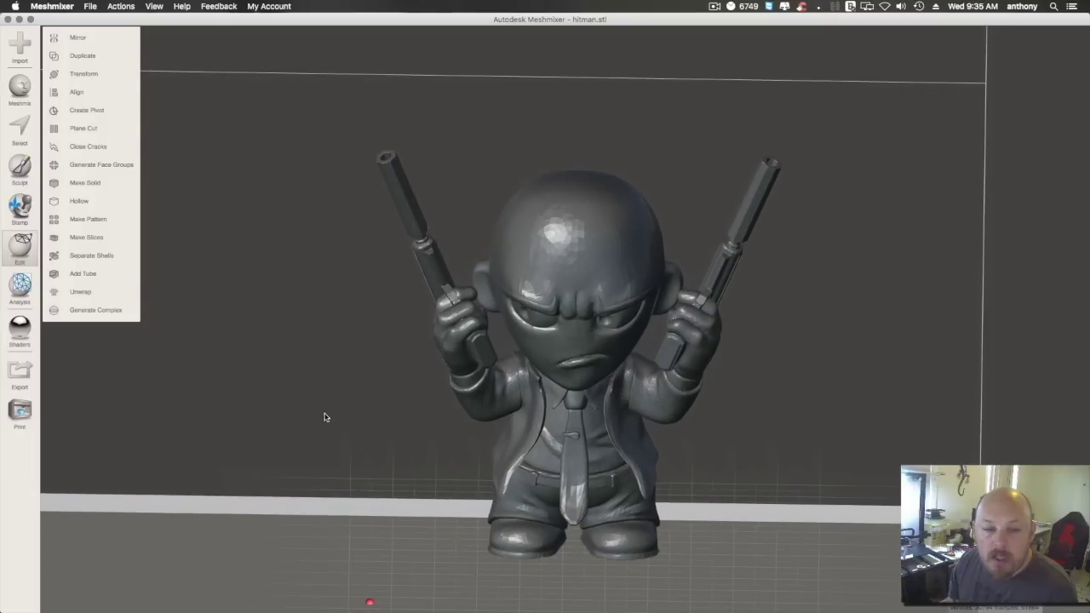
pyautogui.click(15, 292)
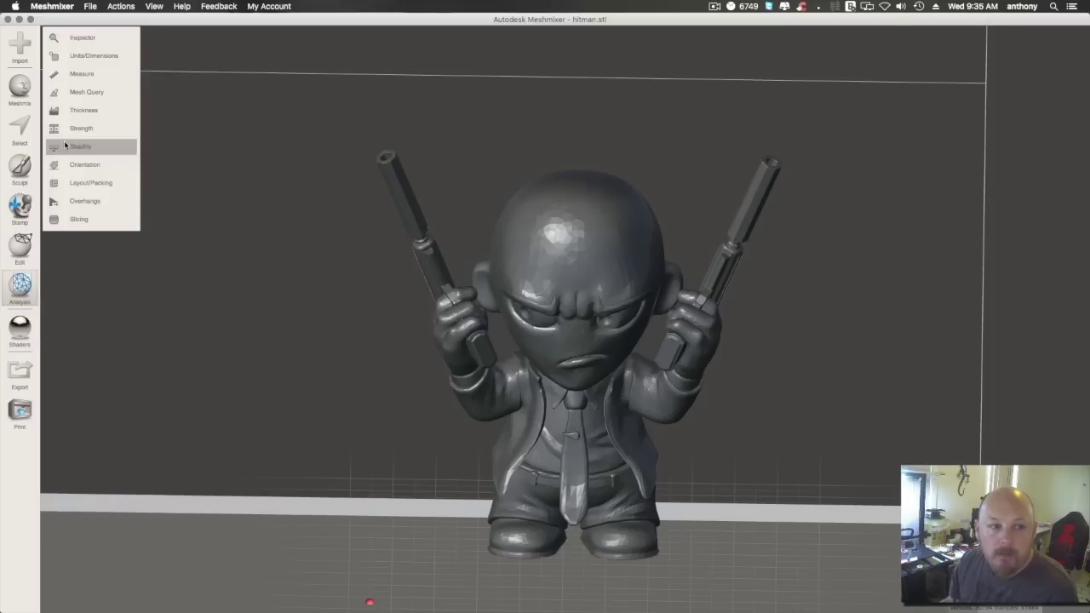
# Run the Overhangs analysis on the figure with an angle threshold of 50
pyautogui.click(77, 203)
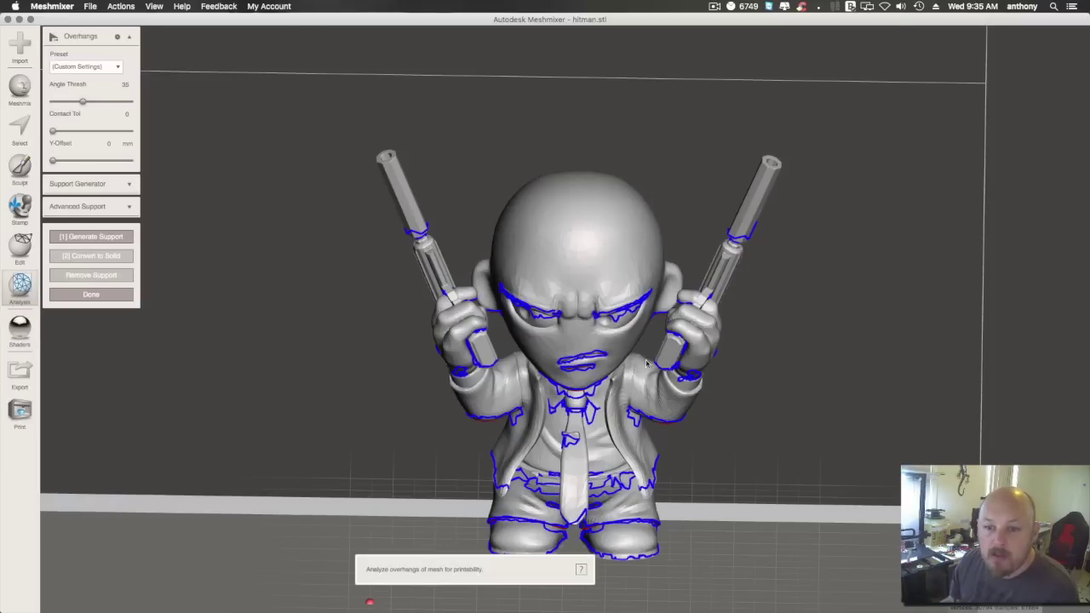
pyautogui.moveTo(647, 364); pyautogui.dragTo(649, 357, button='right')
pyautogui.moveTo(715, 392)
pyautogui.mouseDown(button='right')
pyautogui.moveTo(706, 312)
pyautogui.moveTo(711, 326)
pyautogui.moveTo(757, 348)
pyautogui.moveTo(730, 389)
pyautogui.moveTo(770, 340)
pyautogui.moveTo(758, 340)
pyautogui.moveTo(762, 350)
pyautogui.moveTo(729, 383)
pyautogui.moveTo(769, 372)
pyautogui.moveTo(731, 383)
pyautogui.moveTo(740, 366)
pyautogui.moveTo(728, 385)
pyautogui.mouseUp(button='right')
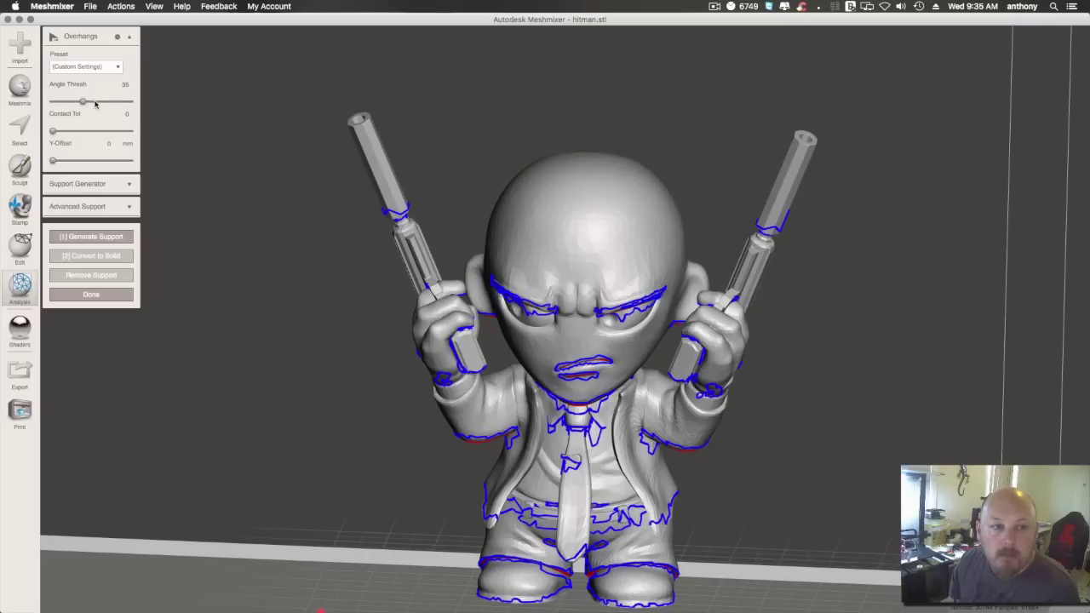
pyautogui.moveTo(82, 102); pyautogui.dragTo(98, 106)
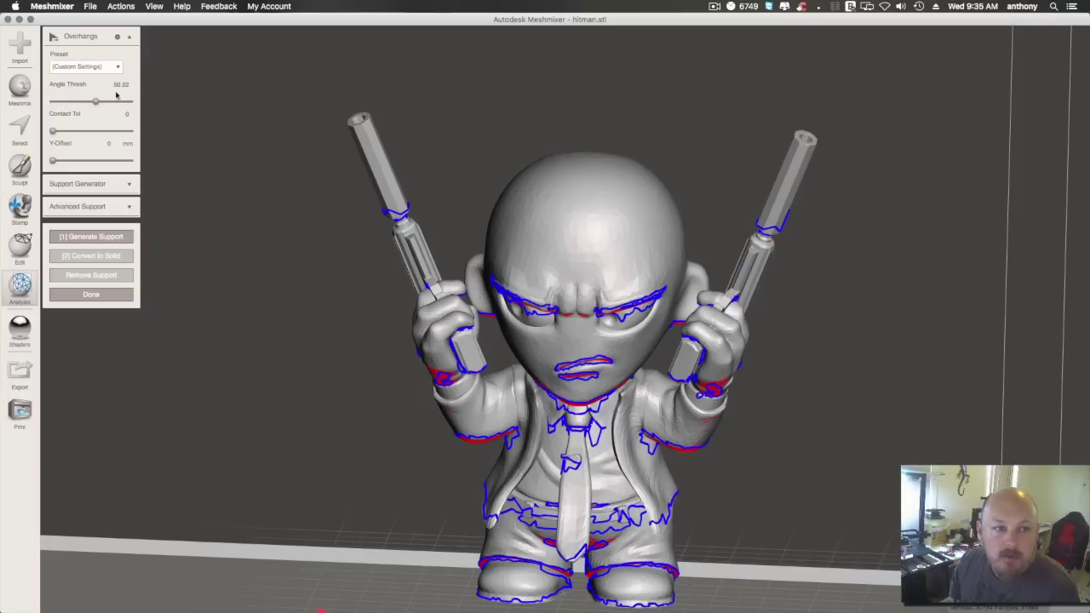
pyautogui.click(131, 83)
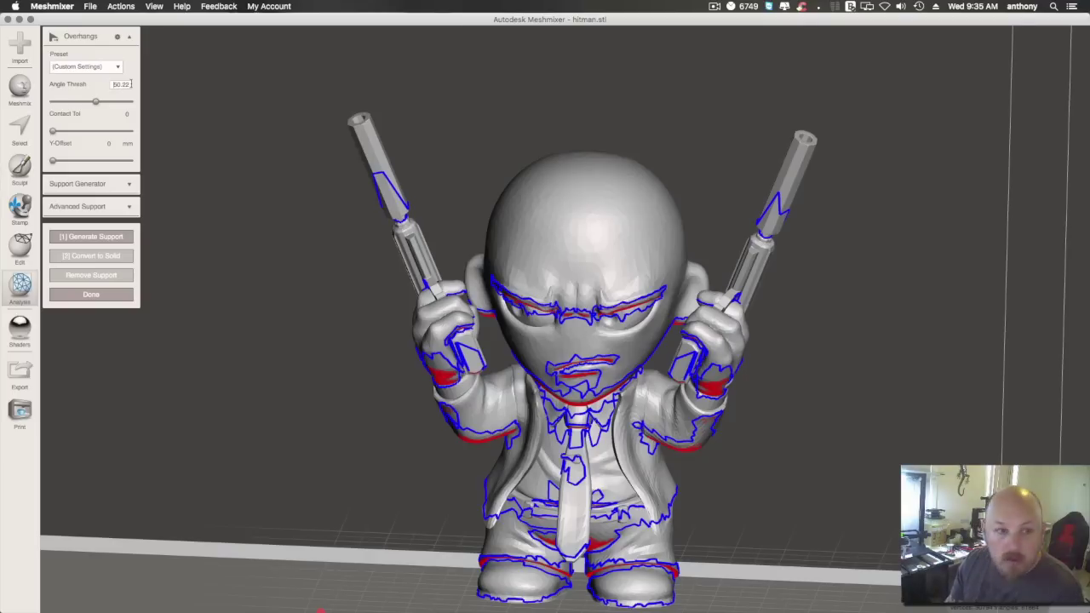
pyautogui.write('5')
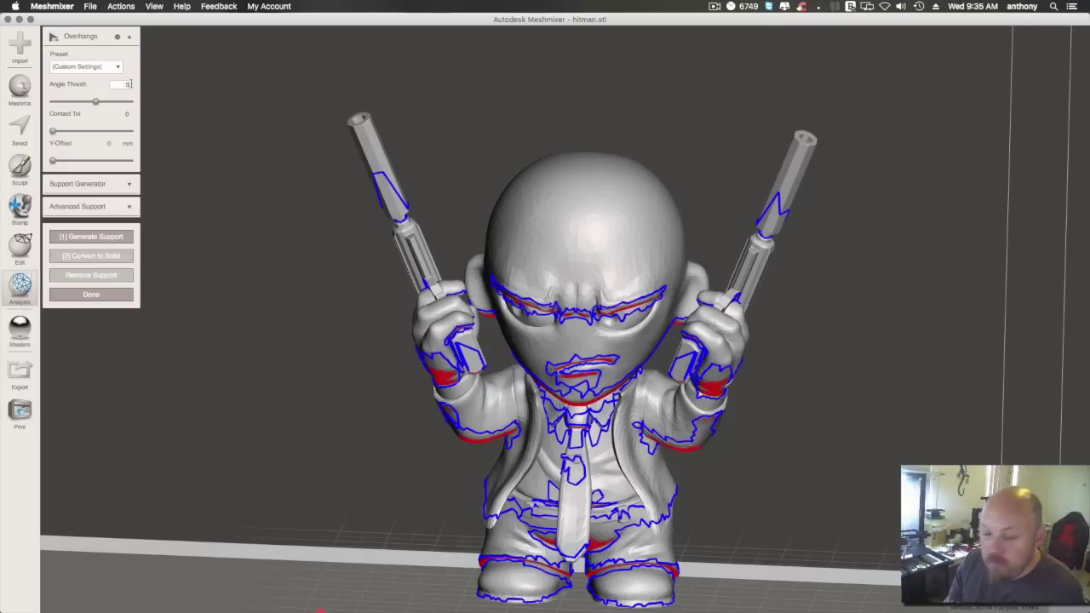
pyautogui.write('0')
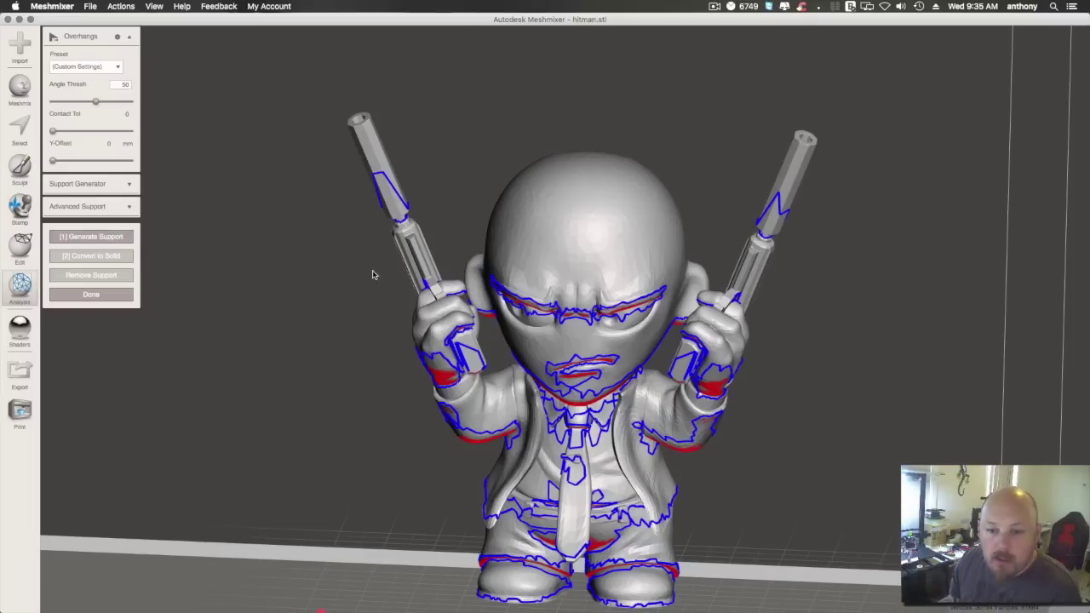
pyautogui.scroll(-2, 501, 329)
pyautogui.scroll(-1, 516, 324)
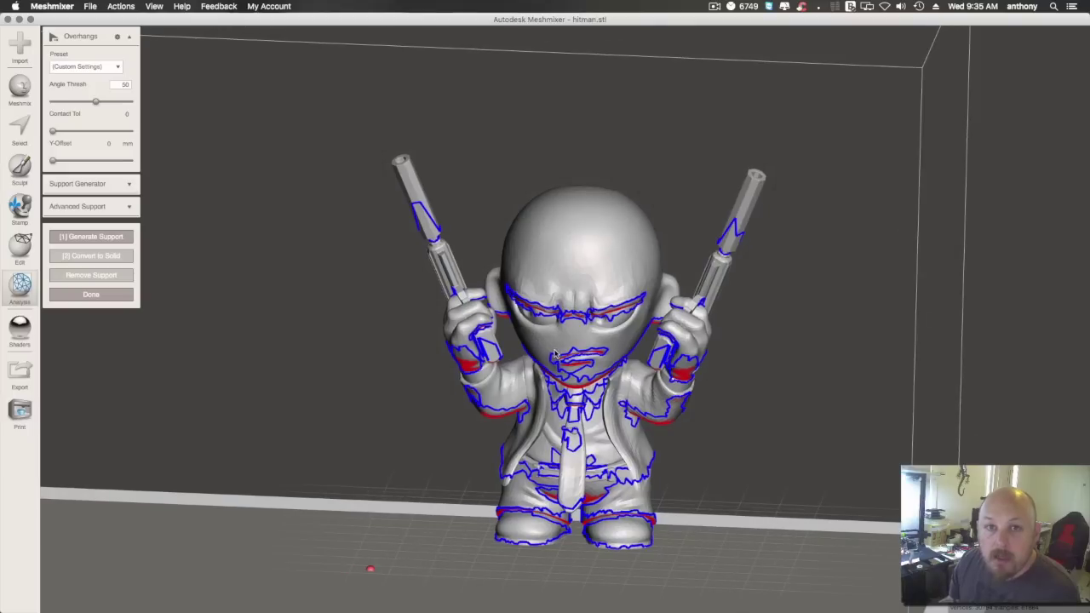
# Generate tree supports, inspect them from several angles, then switch away from Meshmixer
pyautogui.click(103, 239)
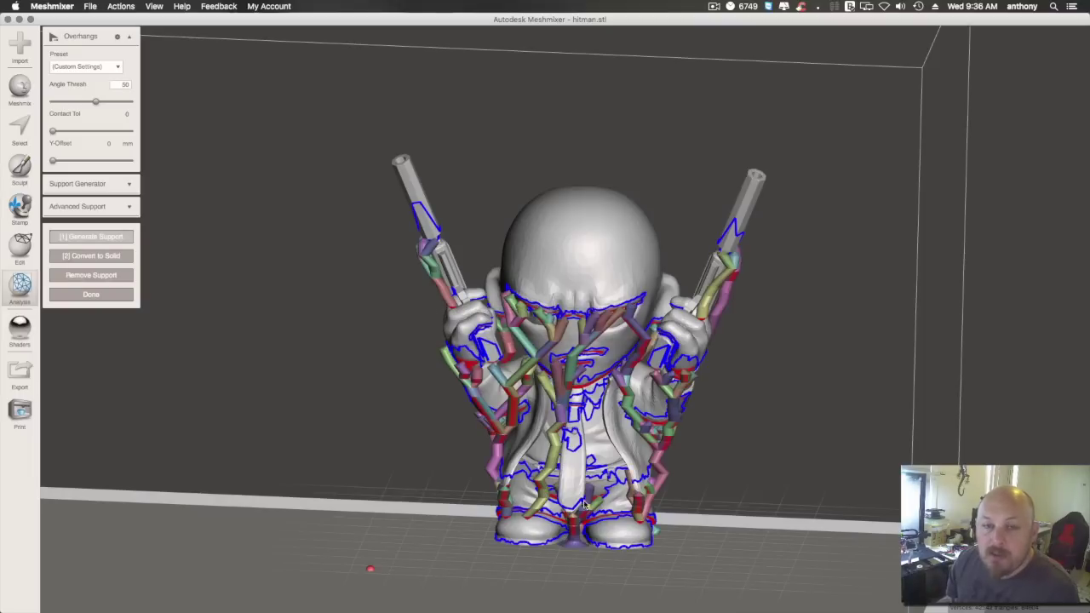
pyautogui.moveTo(624, 443); pyautogui.dragTo(669, 474, button='right')
pyautogui.scroll(5, 669, 474)
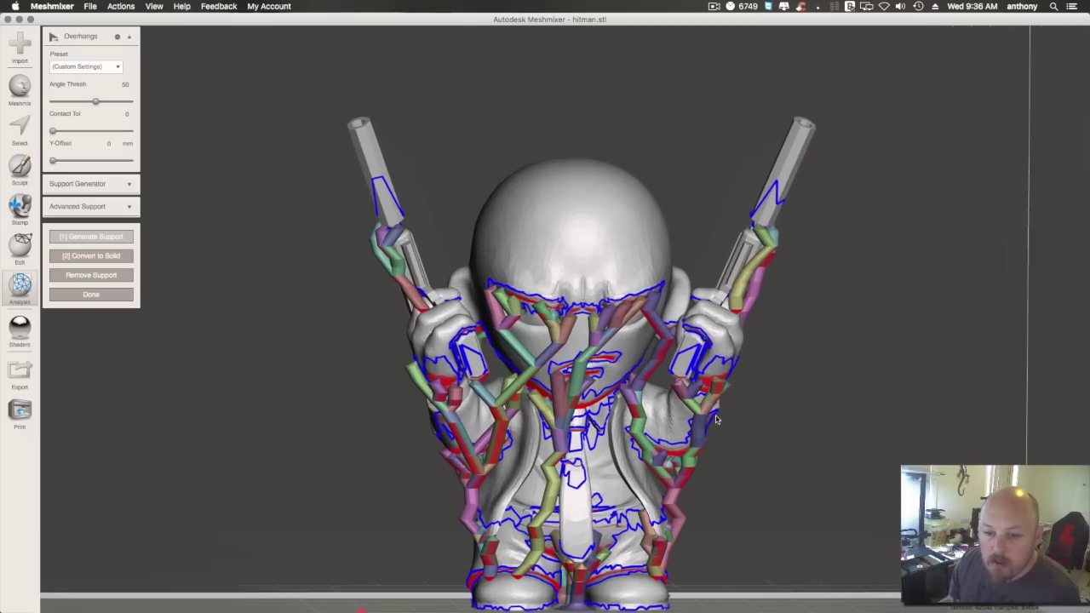
pyautogui.moveTo(699, 433); pyautogui.dragTo(681, 408, button='right')
pyautogui.moveTo(513, 293); pyautogui.dragTo(437, 373, button='right')
pyautogui.scroll(-5, 437, 372)
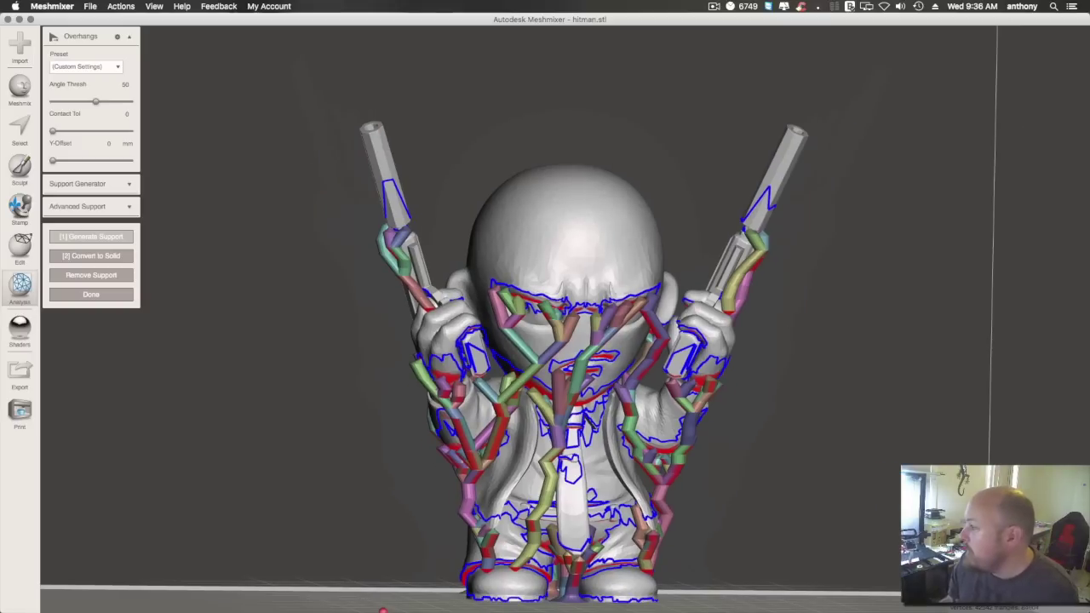
pyautogui.press('super+Tab')
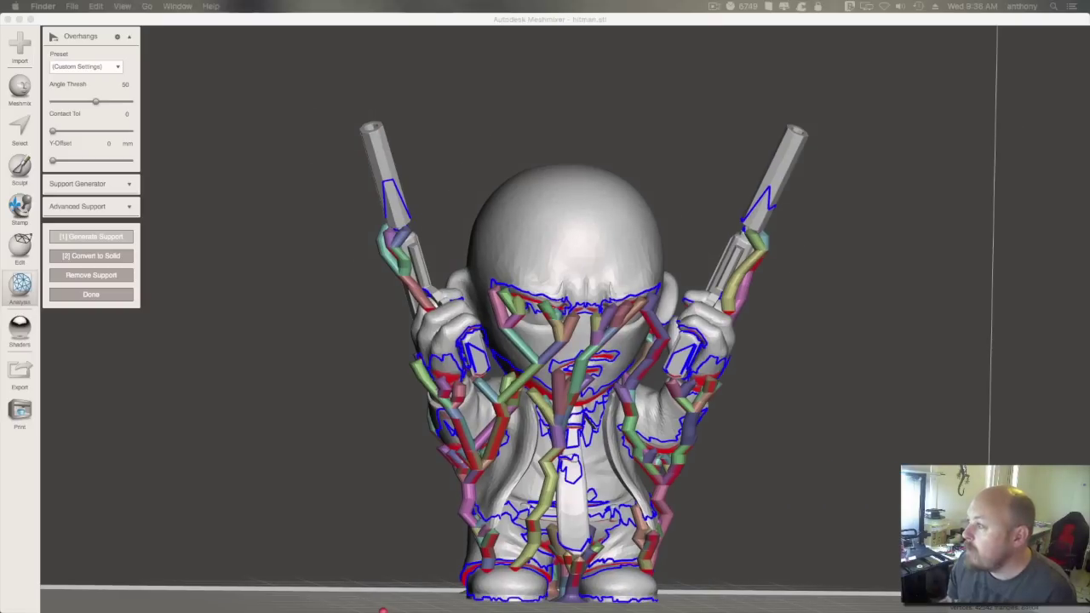
pyautogui.press('super+o')
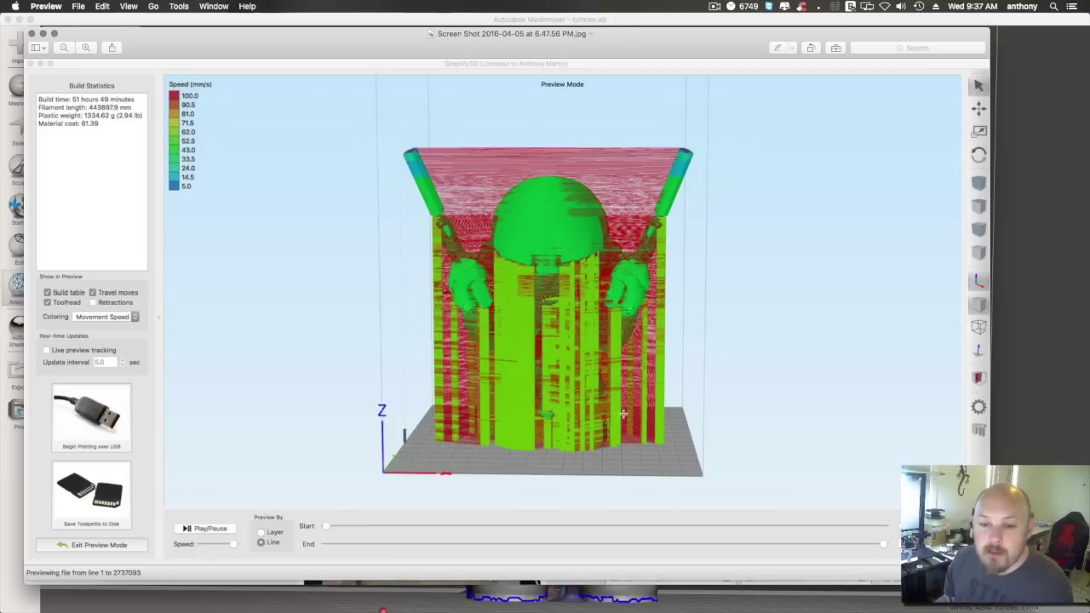
pyautogui.press('super+w')
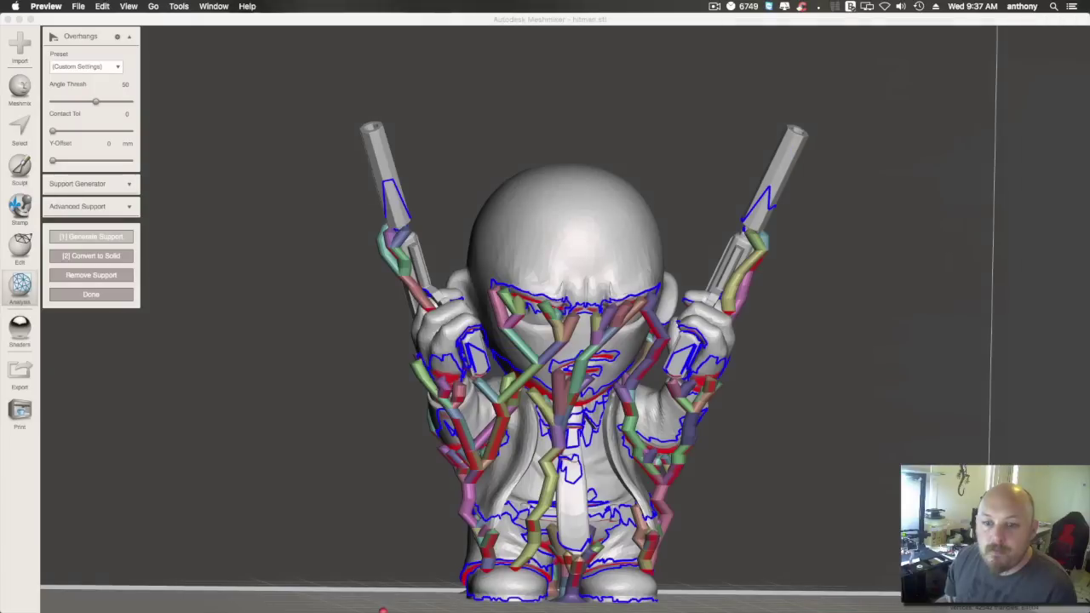
pyautogui.moveTo(753, 423); pyautogui.dragTo(749, 444, button='right')
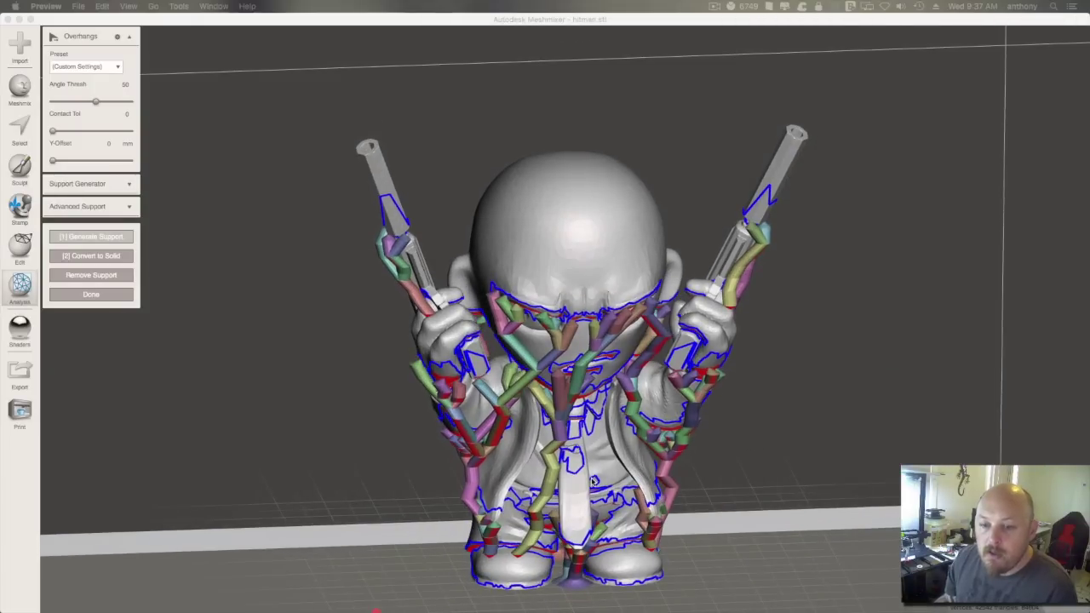
pyautogui.moveTo(582, 514); pyautogui.dragTo(606, 460, button='right')
pyautogui.moveTo(732, 486); pyautogui.dragTo(741, 553, button='right')
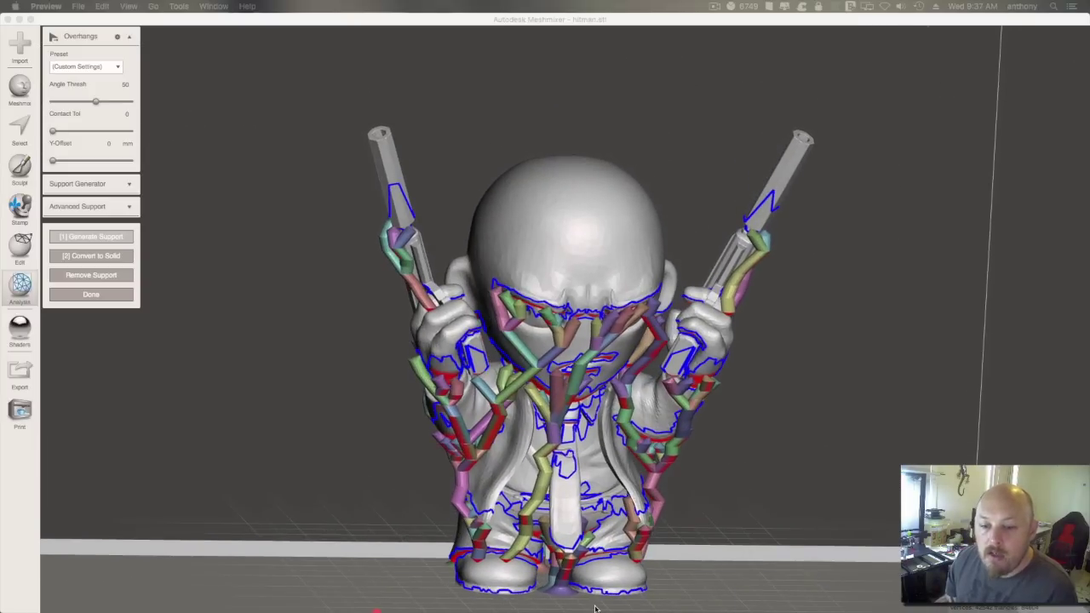
pyautogui.scroll(3, 593, 603)
pyautogui.moveTo(583, 587); pyautogui.dragTo(559, 606, button='right')
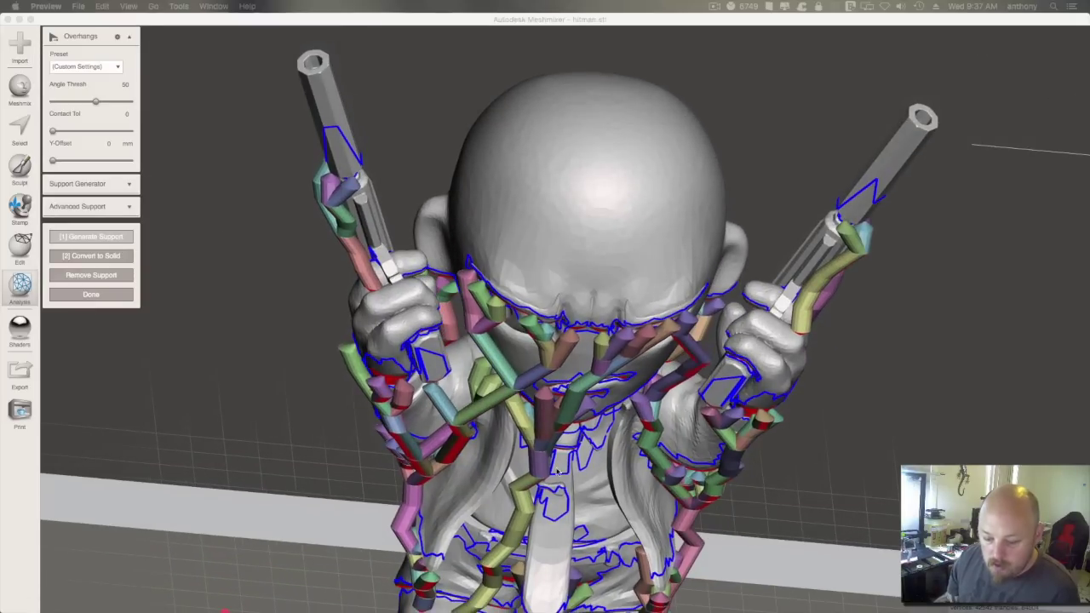
pyautogui.scroll(-3, 578, 516)
pyautogui.moveTo(580, 525); pyautogui.dragTo(562, 603, button='right')
pyautogui.scroll(2, 572, 554)
pyautogui.scroll(-2, 573, 554)
pyautogui.scroll(2, 571, 553)
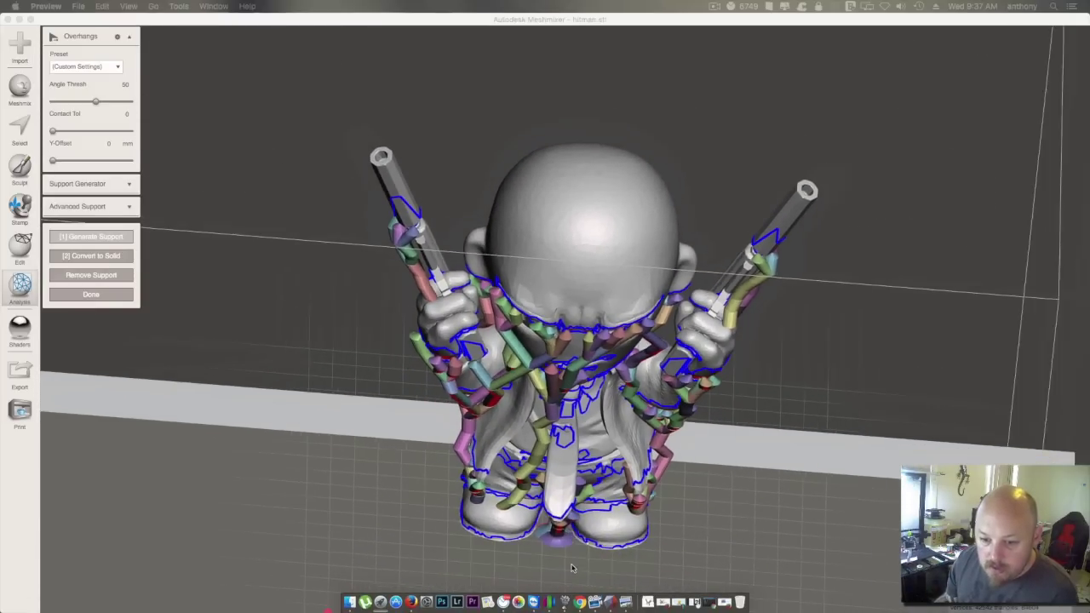
pyautogui.moveTo(534, 537); pyautogui.dragTo(537, 525, button='right')
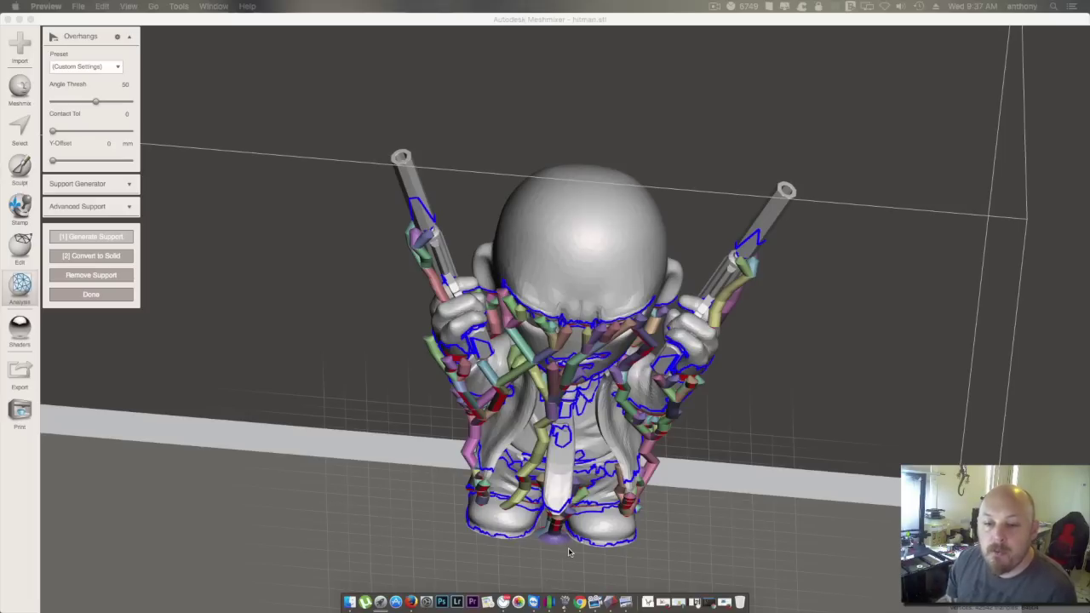
pyautogui.scroll(2, 561, 560)
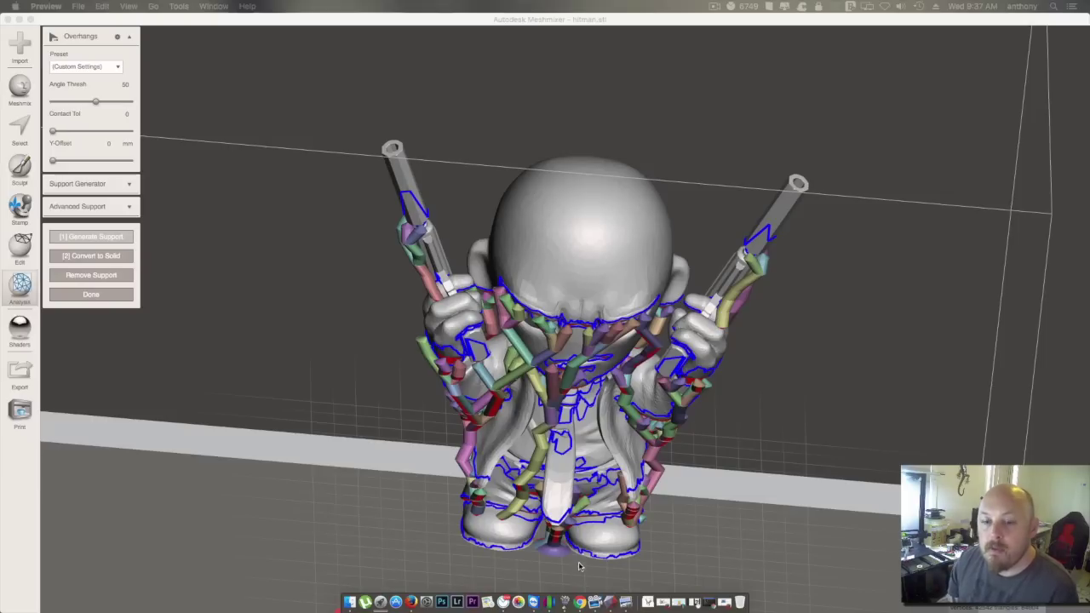
pyautogui.moveTo(578, 567); pyautogui.dragTo(796, 435, button='right')
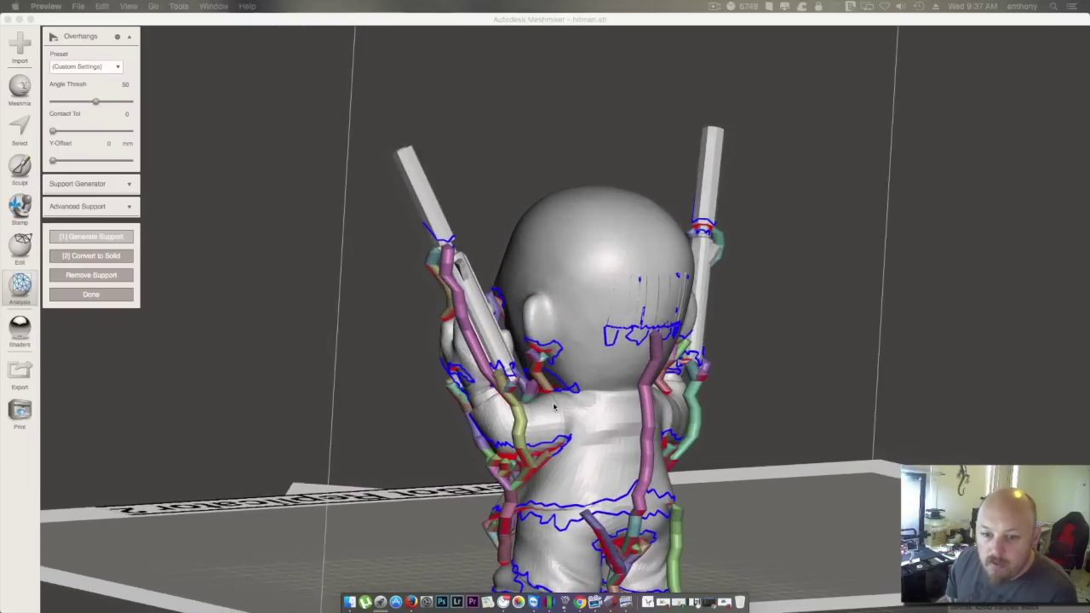
pyautogui.scroll(6, 554, 407)
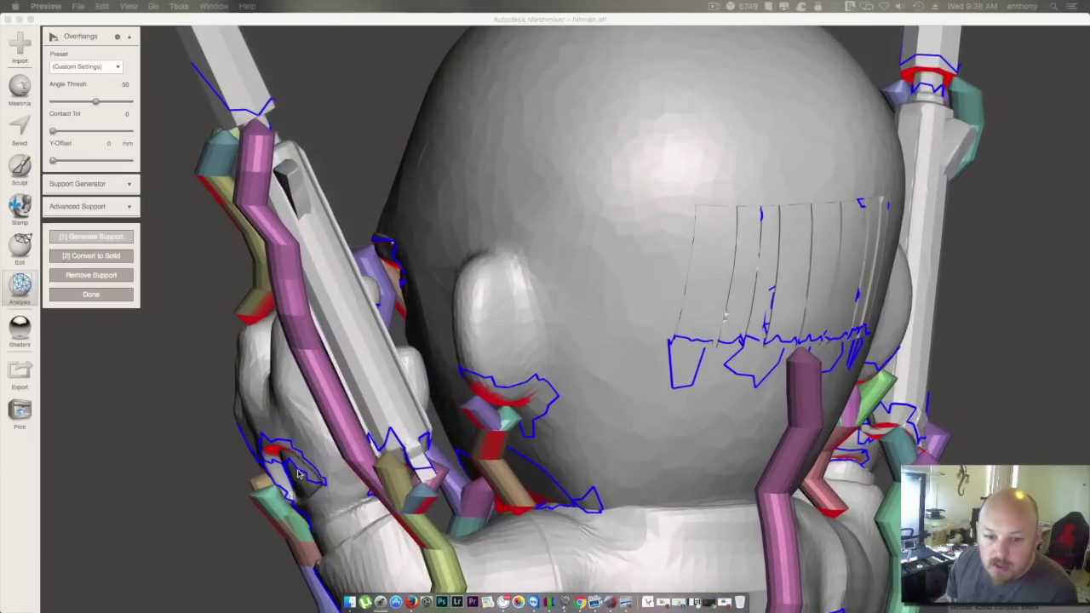
pyautogui.moveTo(373, 466); pyautogui.dragTo(597, 429, button='right')
pyautogui.scroll(-5, 597, 429)
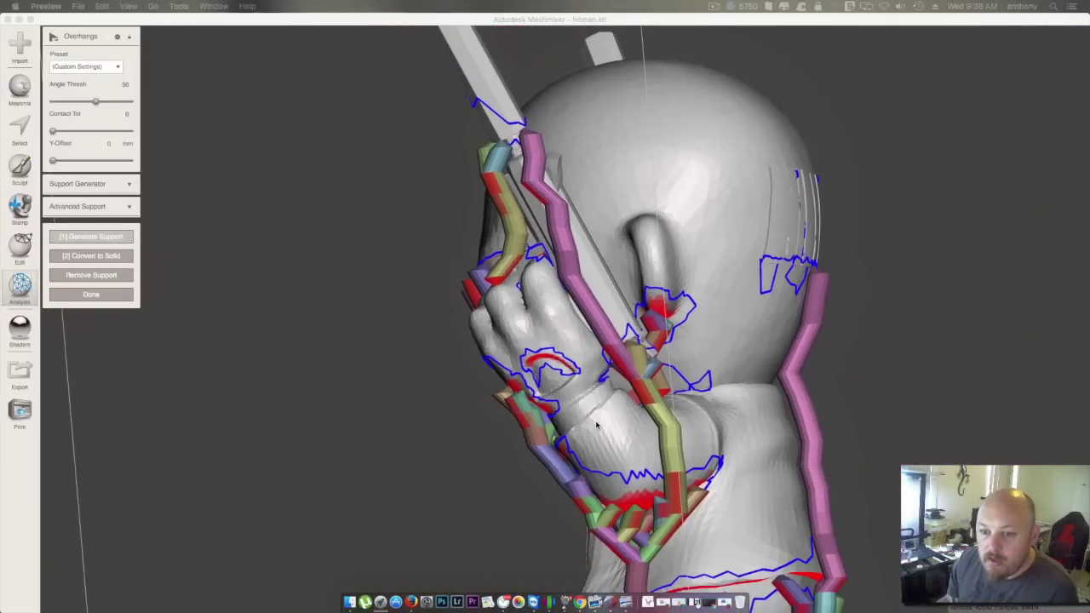
pyautogui.moveTo(596, 429); pyautogui.dragTo(822, 449, button='right')
pyautogui.scroll(-5, 810, 448)
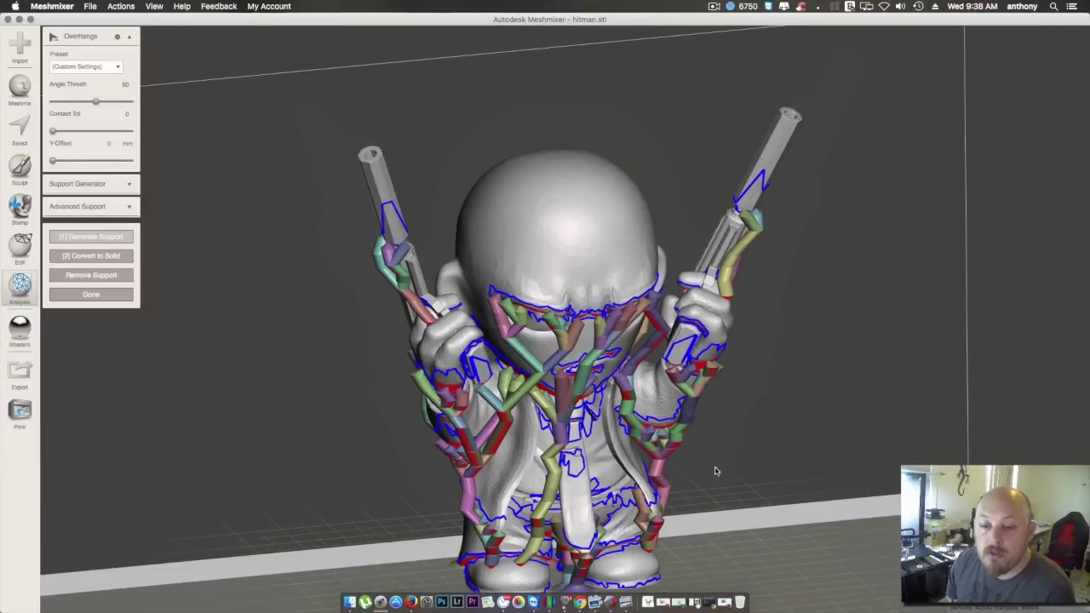
pyautogui.moveTo(596, 496); pyautogui.dragTo(565, 469, button='right')
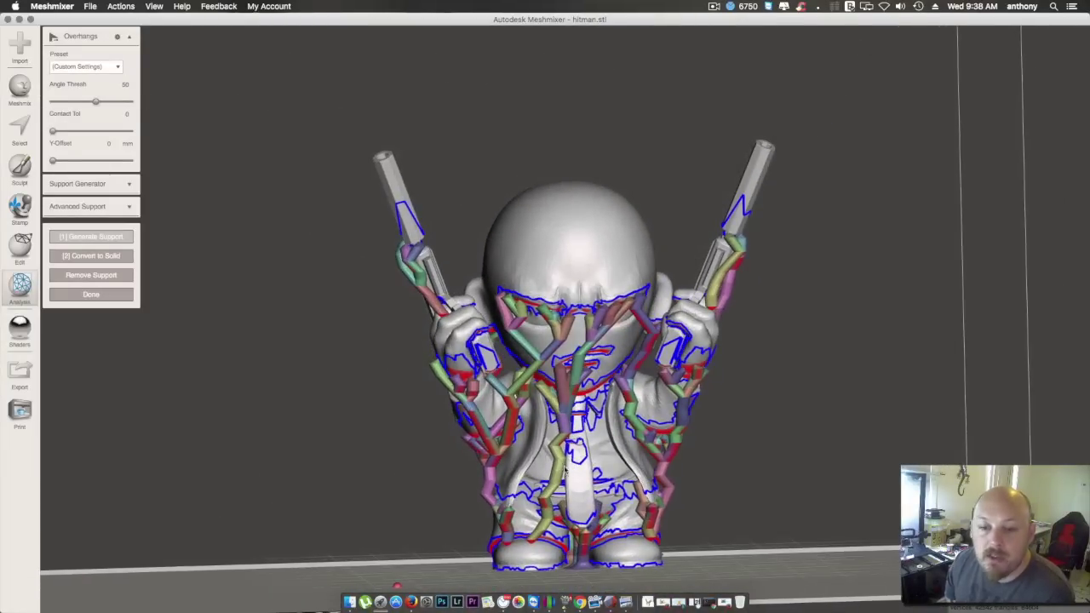
# Remove all generated tree supports and draw a first manual support from the chest to the bed
pyautogui.click(92, 275)
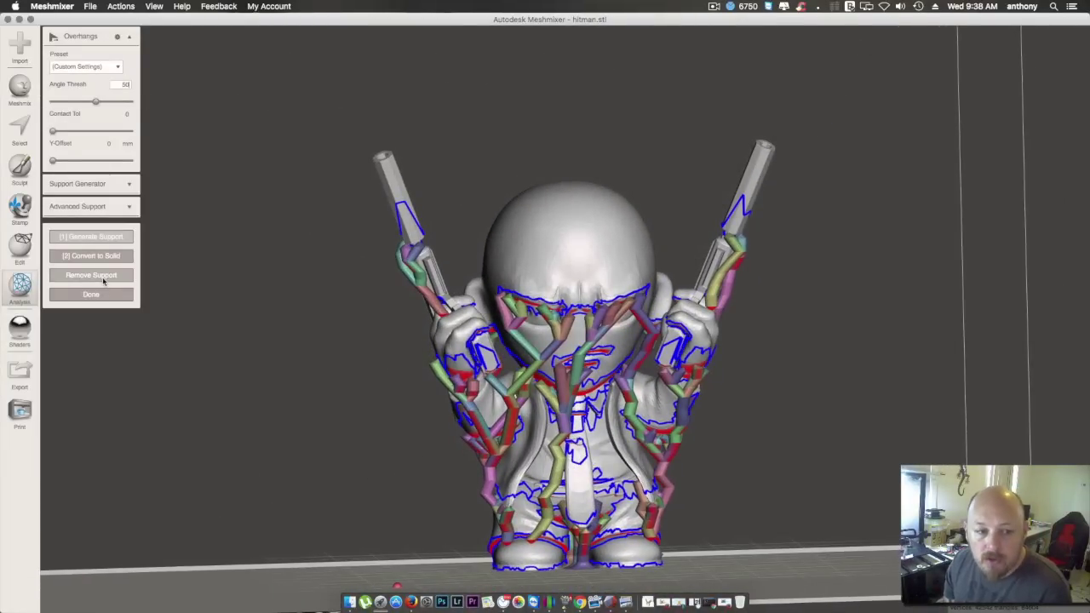
pyautogui.moveTo(698, 454); pyautogui.dragTo(656, 503, button='right')
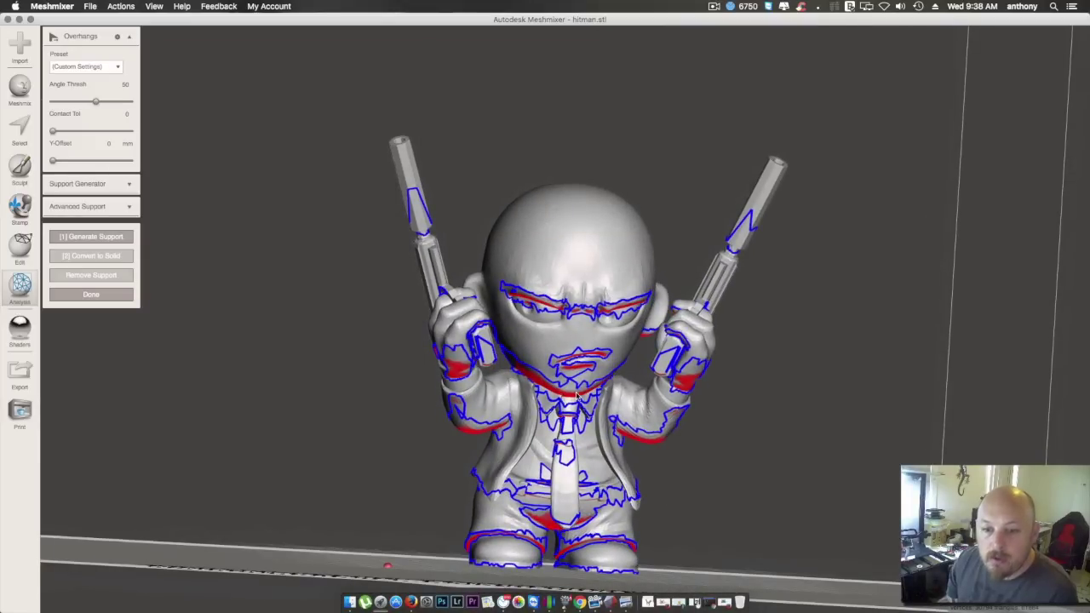
pyautogui.moveTo(577, 396); pyautogui.dragTo(542, 419, button='right')
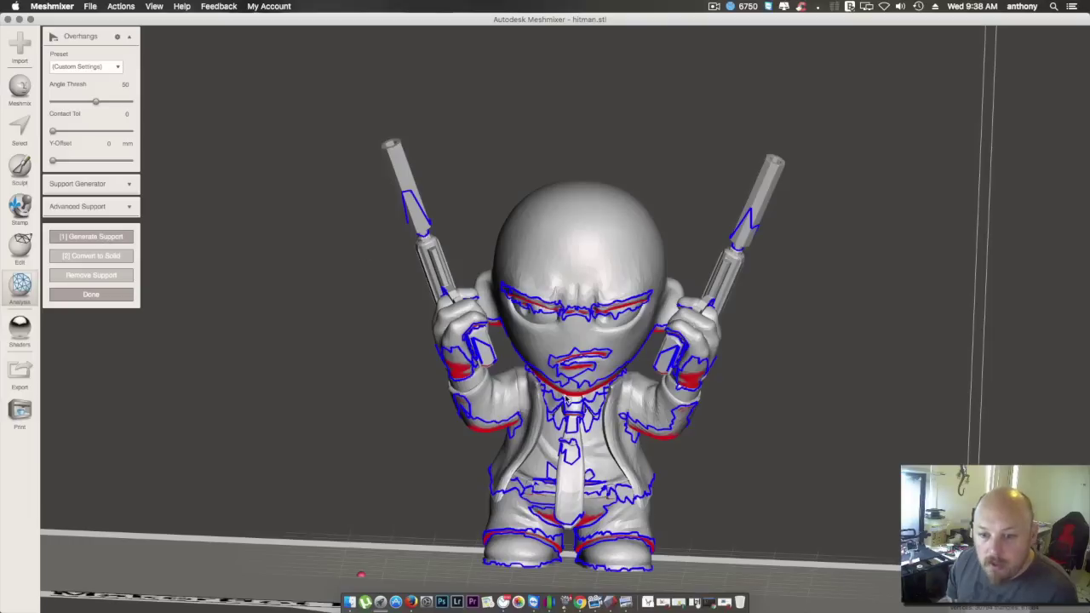
pyautogui.moveTo(560, 519); pyautogui.dragTo(569, 589)
pyautogui.moveTo(577, 565); pyautogui.dragTo(562, 384, button='right')
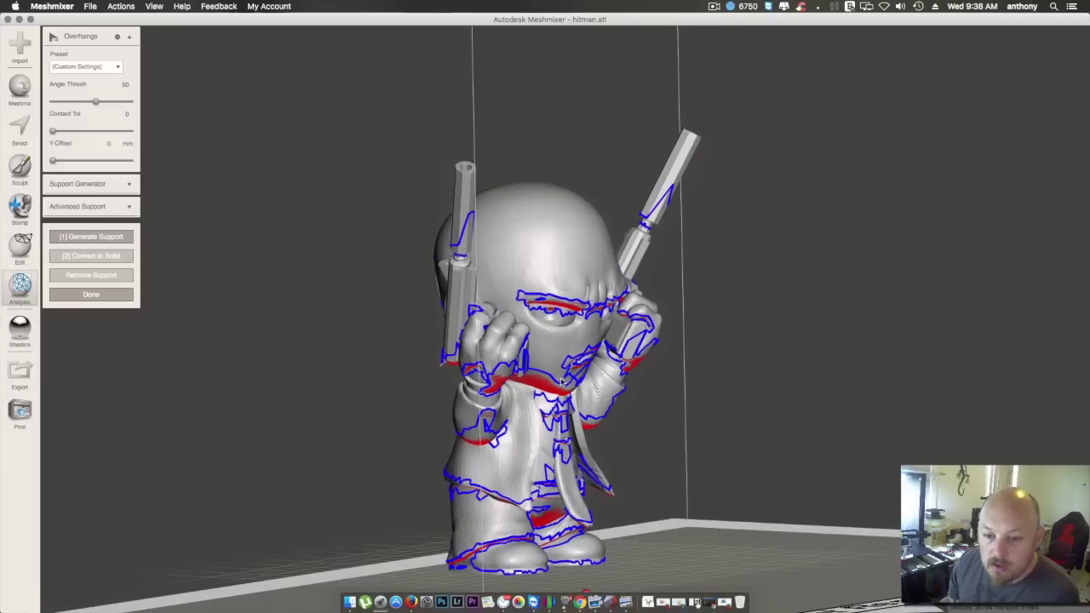
# Try drawing further manual supports from the chest and feet down to the bed
pyautogui.moveTo(546, 390); pyautogui.dragTo(556, 589)
pyautogui.moveTo(550, 388); pyautogui.dragTo(554, 584)
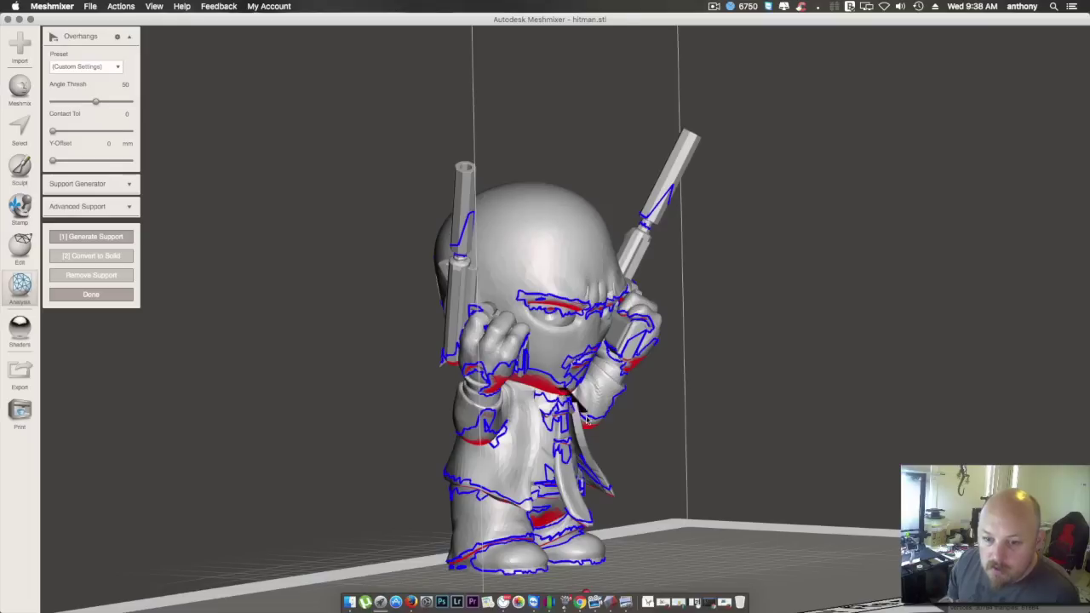
pyautogui.moveTo(586, 419); pyautogui.dragTo(654, 580)
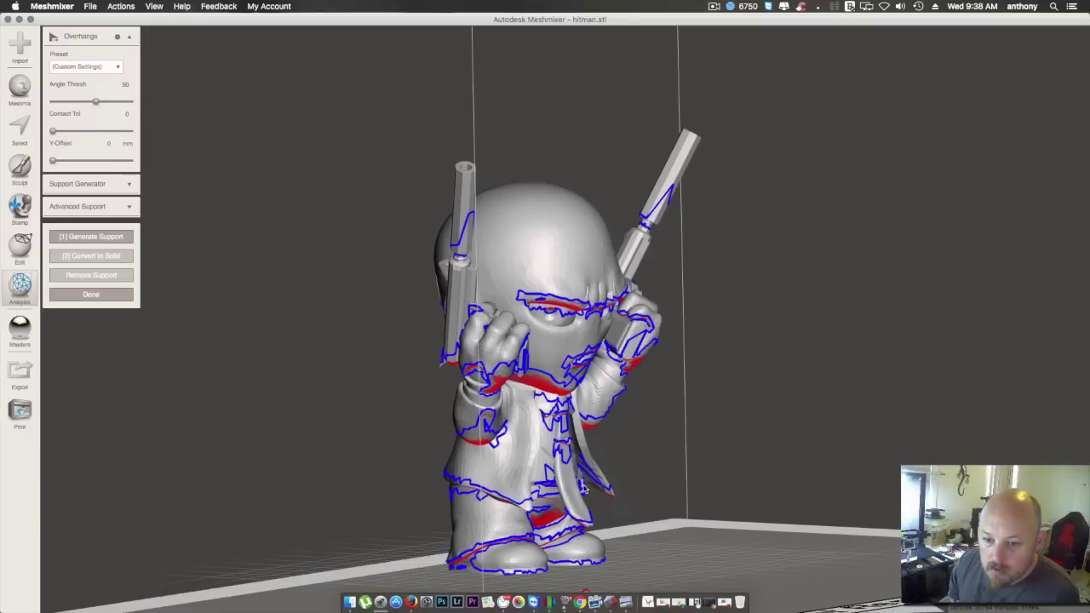
pyautogui.moveTo(580, 522); pyautogui.dragTo(582, 585)
pyautogui.moveTo(581, 586); pyautogui.dragTo(647, 515, button='right')
pyautogui.scroll(3, 686, 517)
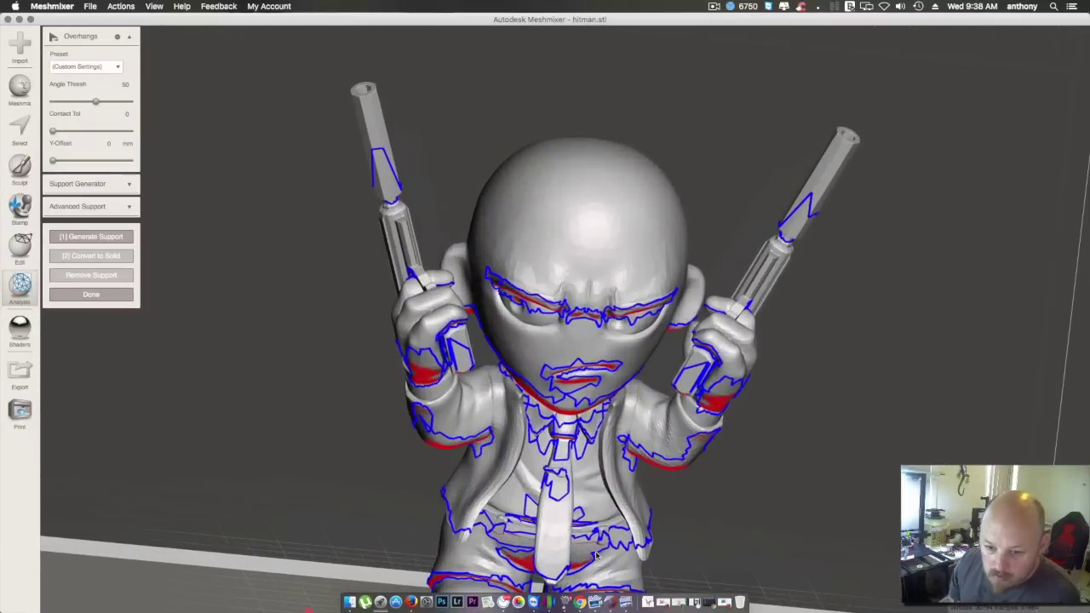
pyautogui.scroll(-3, 686, 518)
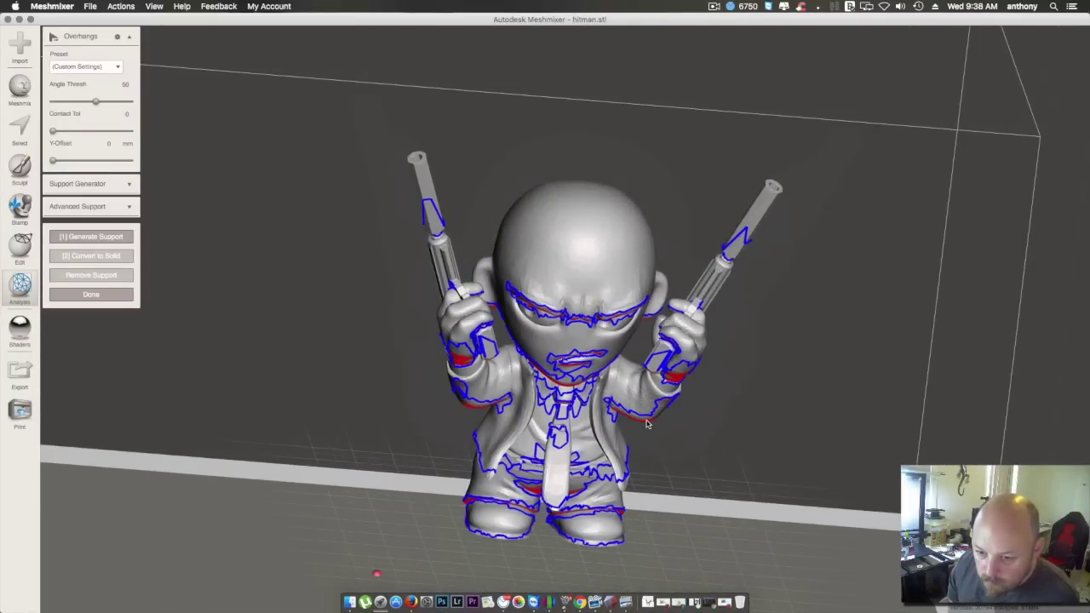
# Add support struts from the coat down to the platform, checking from side and rear views
pyautogui.moveTo(647, 422); pyautogui.dragTo(646, 571)
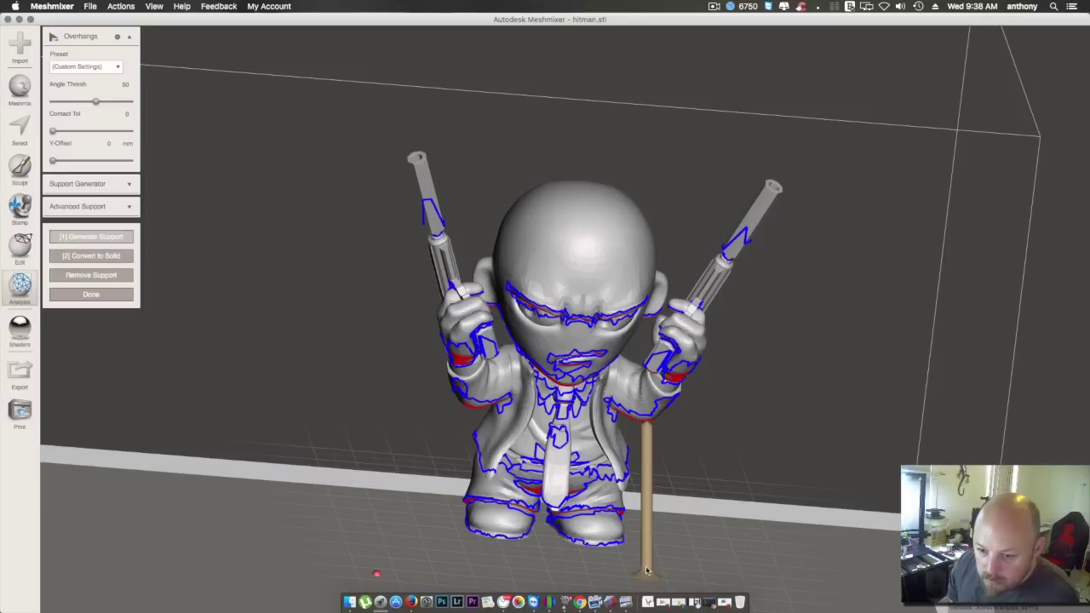
pyautogui.moveTo(701, 506); pyautogui.dragTo(658, 414, button='right')
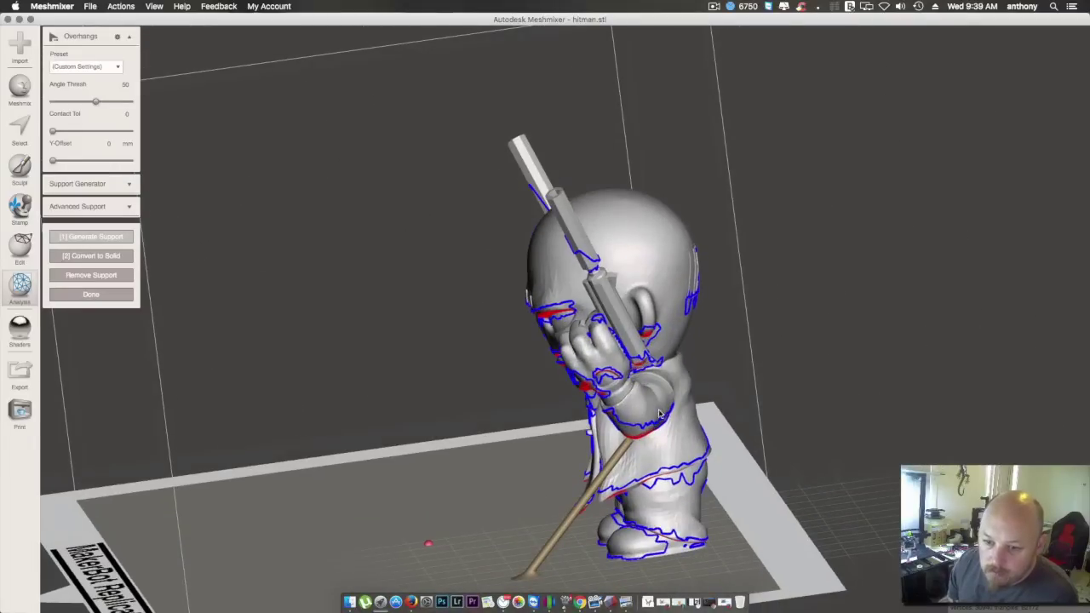
pyautogui.moveTo(641, 439); pyautogui.dragTo(666, 586)
pyautogui.moveTo(666, 586); pyautogui.dragTo(584, 577, button='right')
pyautogui.moveTo(555, 442); pyautogui.dragTo(571, 578)
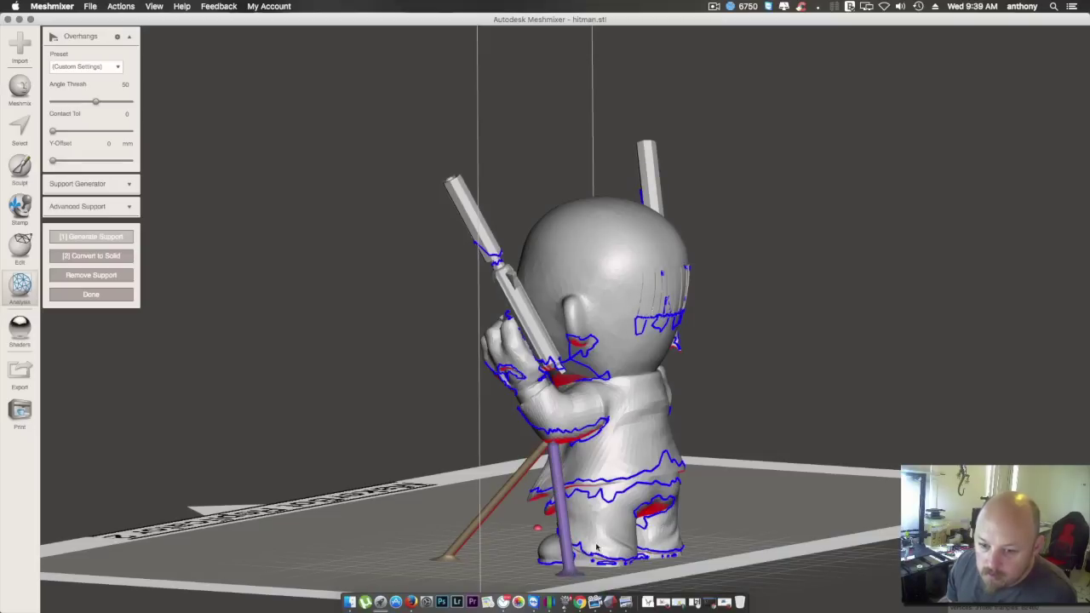
pyautogui.moveTo(596, 548); pyautogui.dragTo(775, 603, button='right')
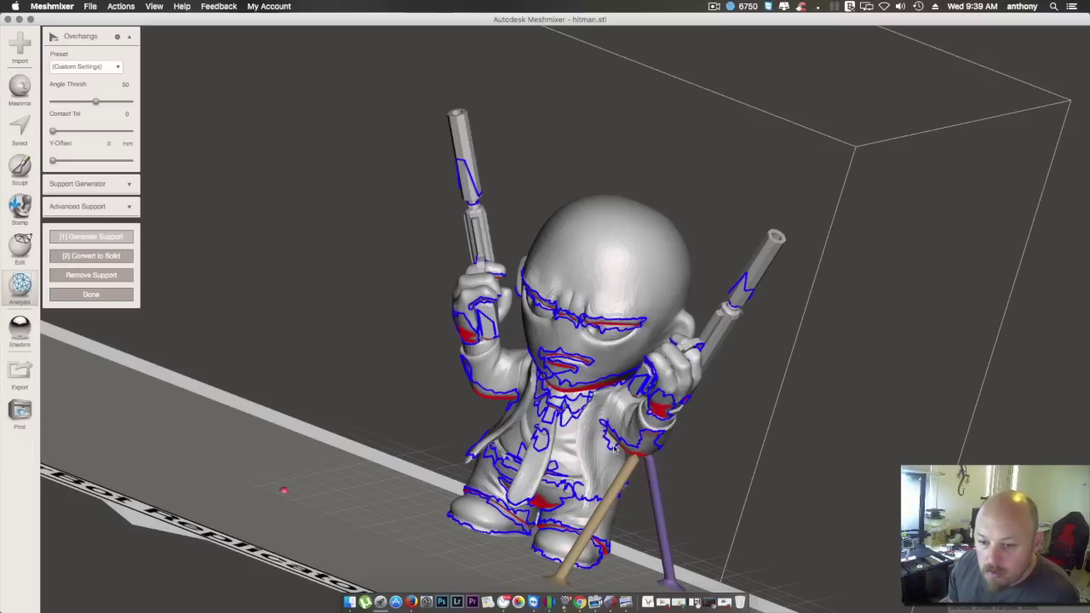
# Branch a support from the existing strut to the chest, then zoom in on the face and hand
pyautogui.moveTo(628, 466); pyautogui.dragTo(600, 464, button='right')
pyautogui.moveTo(632, 471); pyautogui.dragTo(579, 390)
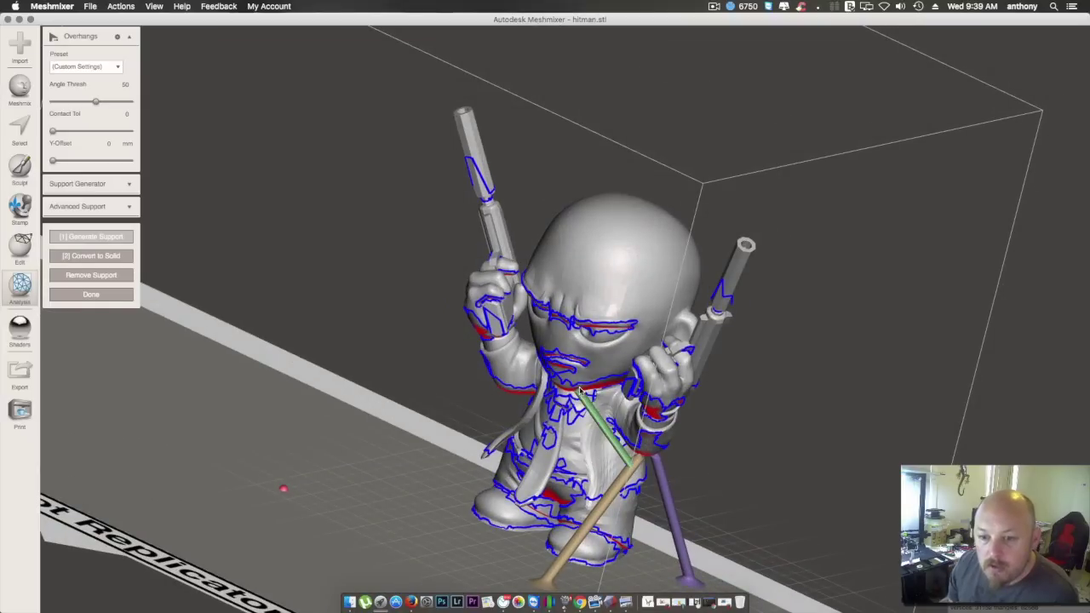
pyautogui.moveTo(604, 465); pyautogui.dragTo(745, 455, button='right')
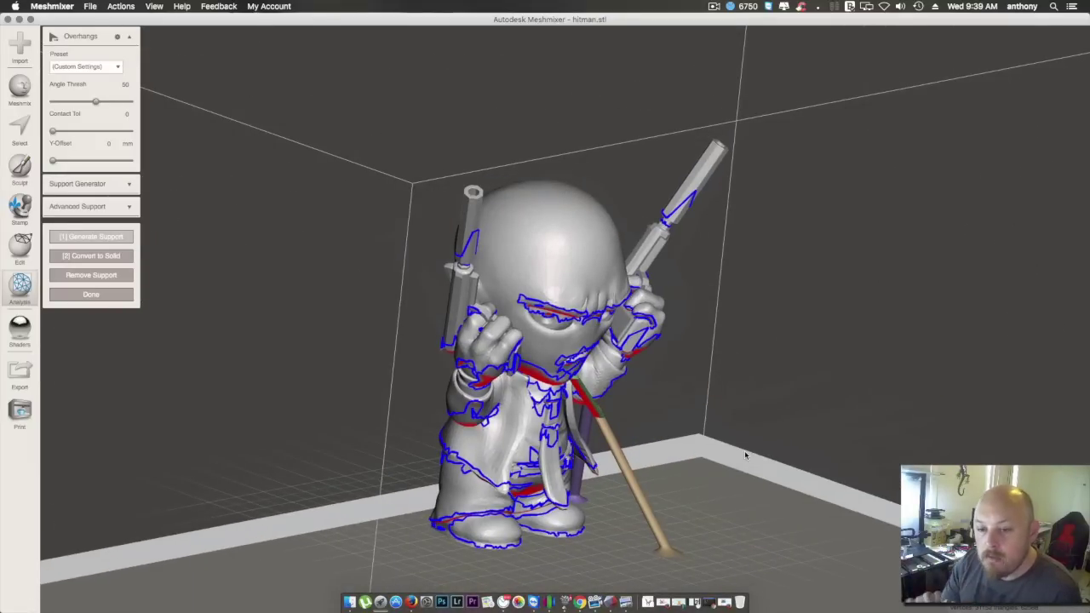
pyautogui.moveTo(745, 456); pyautogui.dragTo(647, 477, button='right')
pyautogui.scroll(5, 630, 451)
pyautogui.scroll(3, 619, 437)
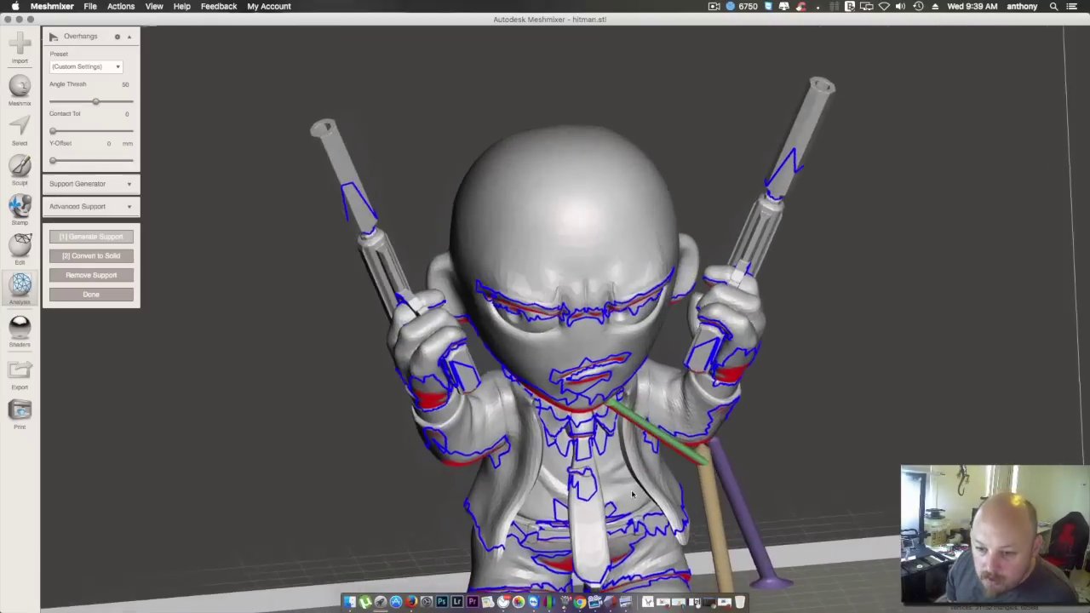
pyautogui.scroll(4, 682, 477)
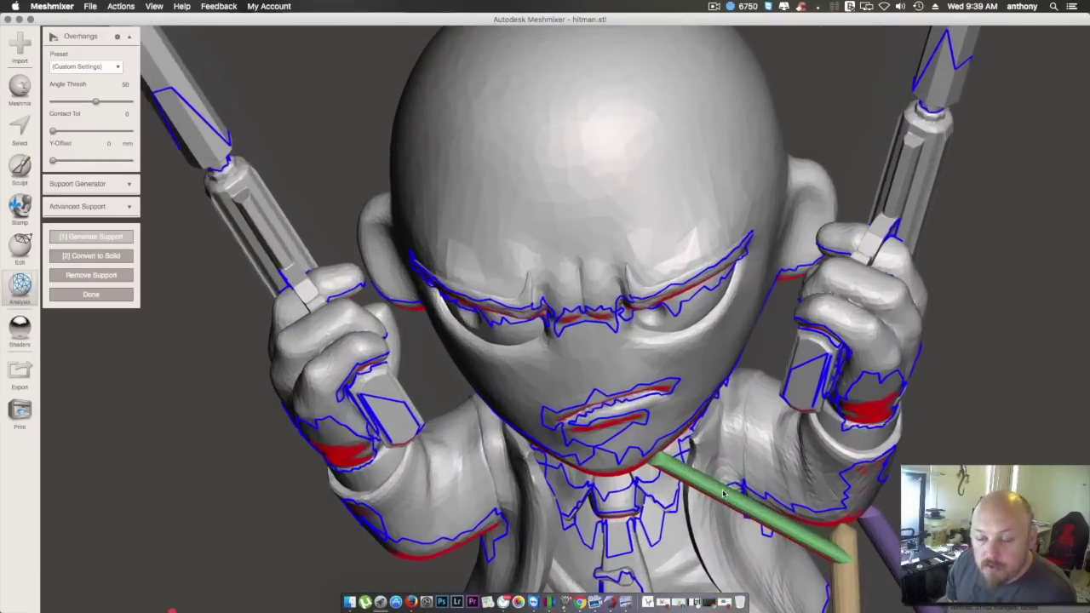
pyautogui.moveTo(723, 494); pyautogui.dragTo(829, 492, button='right')
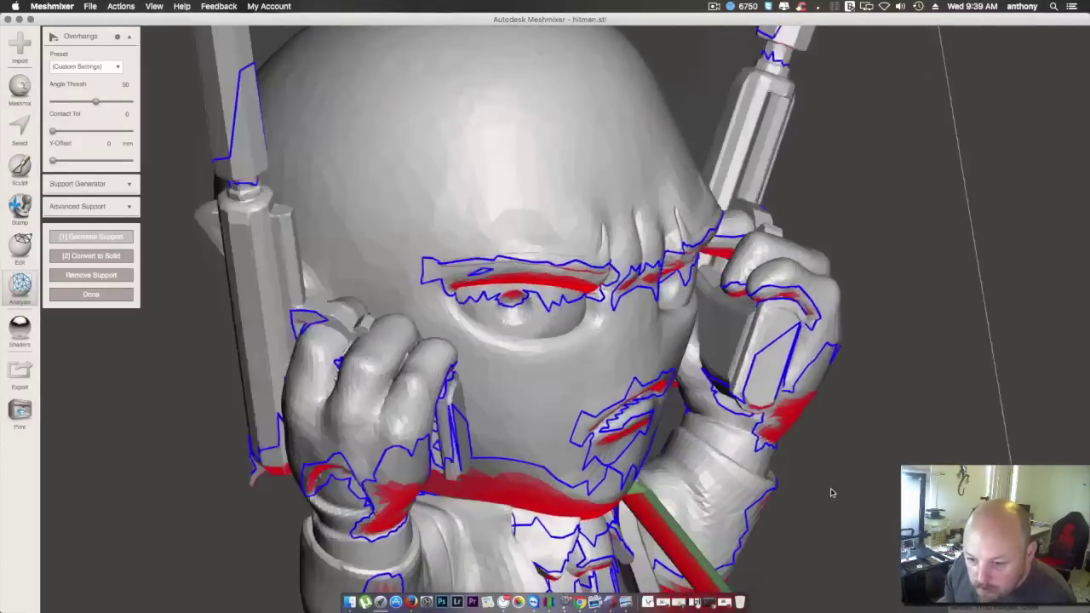
pyautogui.scroll(-4, 664, 528)
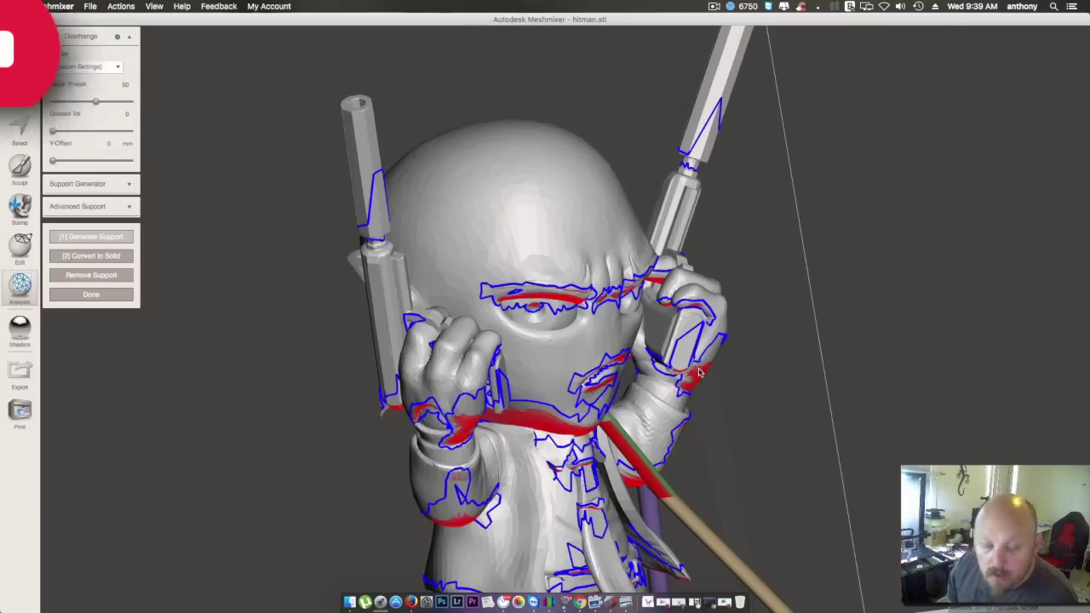
# Draw a support post from the right pistol hand straight down to the build plate
pyautogui.moveTo(699, 373); pyautogui.dragTo(705, 535)
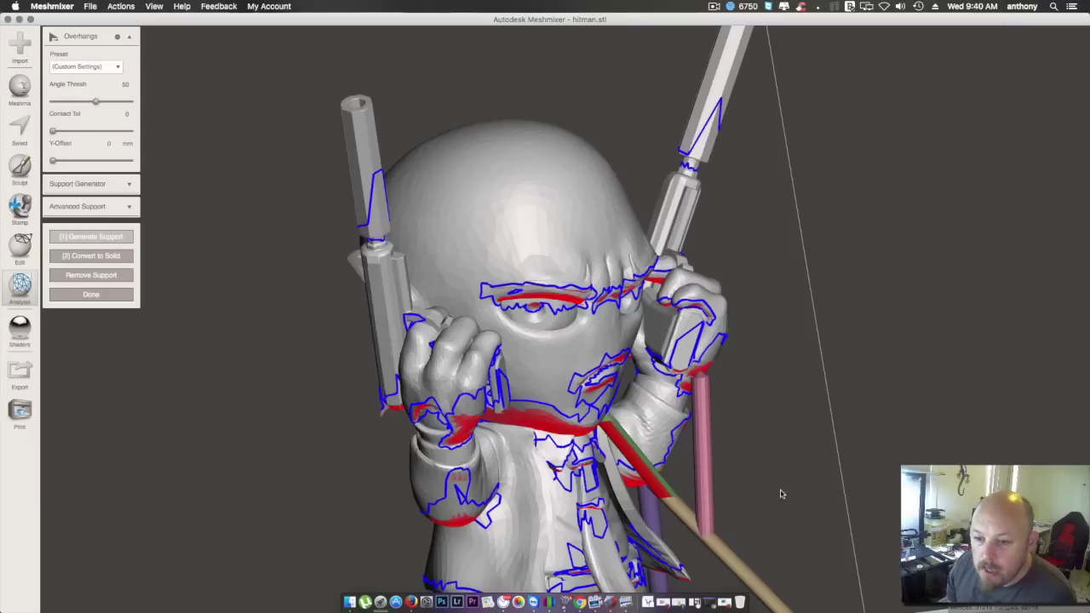
pyautogui.moveTo(705, 535); pyautogui.dragTo(714, 495, button='right')
pyautogui.scroll(-5, 713, 496)
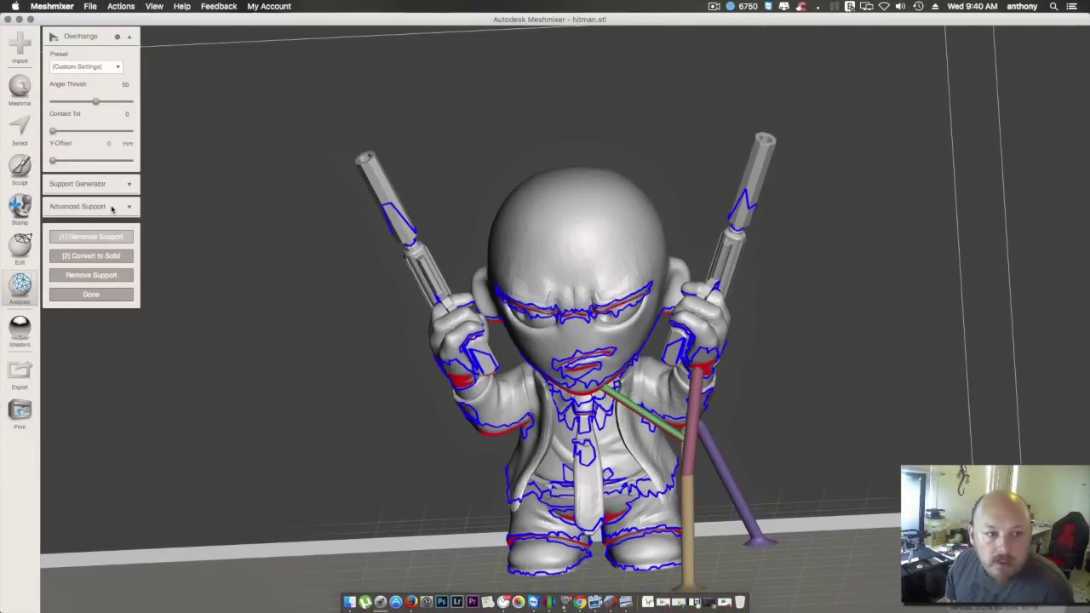
pyautogui.press('Tab')
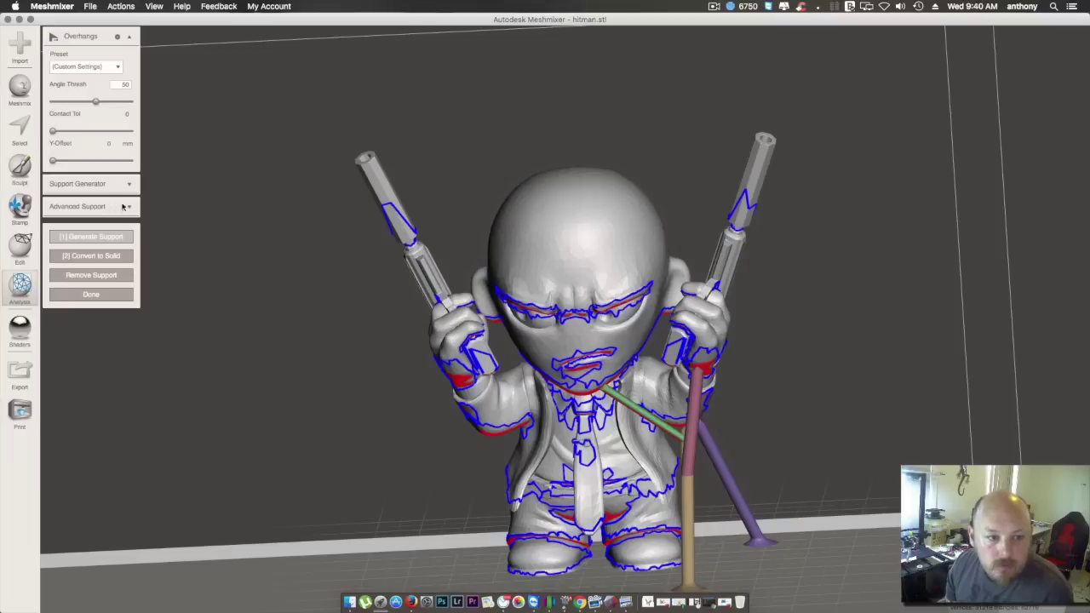
# Set Solid Min Offset to 0.01, Max Angle to 60 and support Density to 10
pyautogui.click(128, 207)
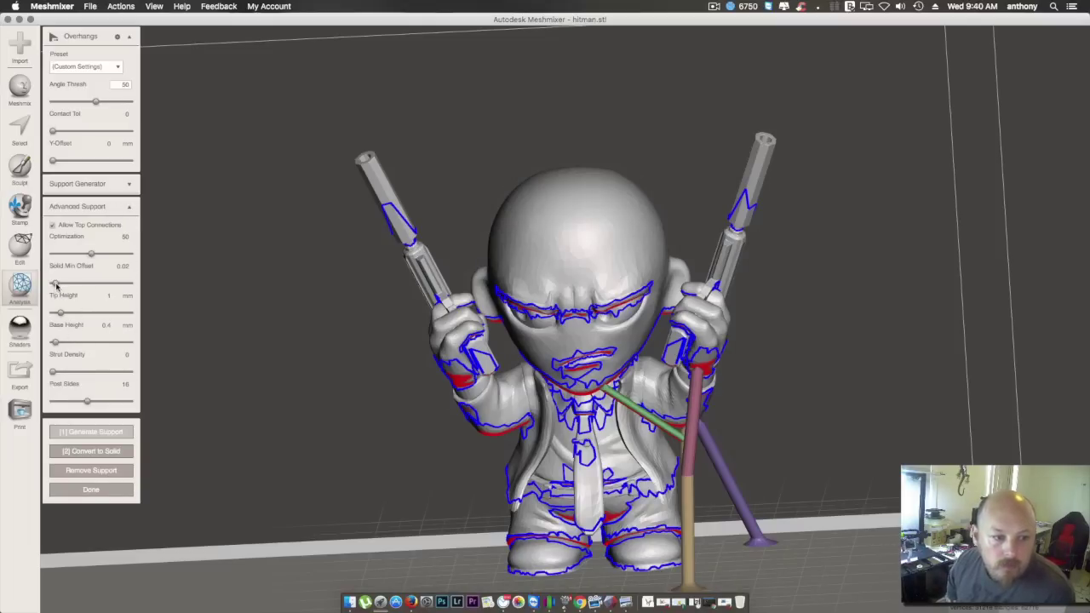
pyautogui.moveTo(56, 286)
pyautogui.mouseDown()
pyautogui.moveTo(65, 288)
pyautogui.moveTo(53, 286)
pyautogui.mouseUp()
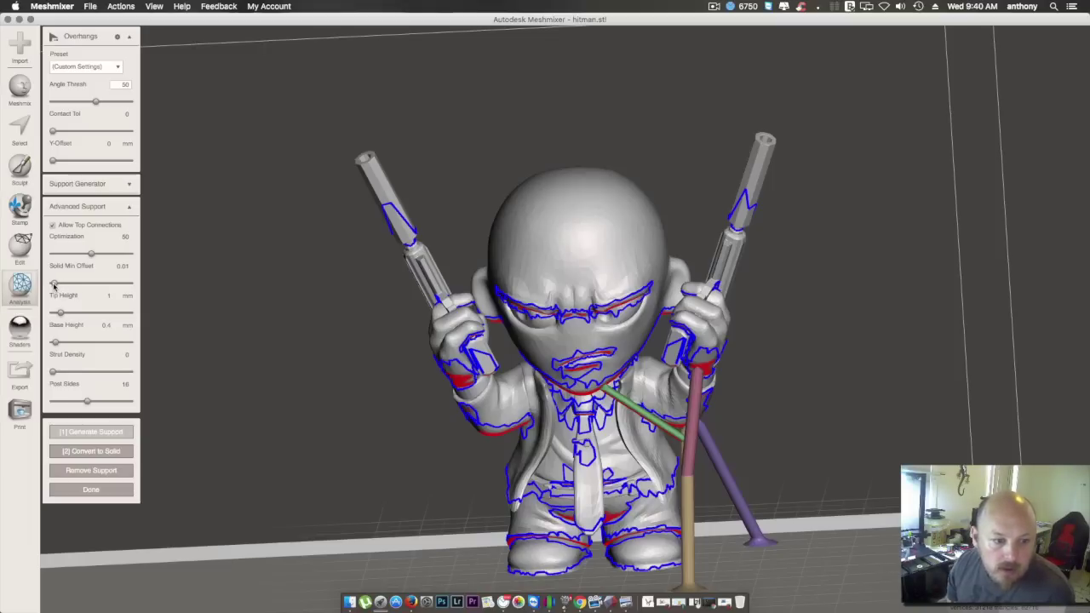
pyautogui.click(129, 186)
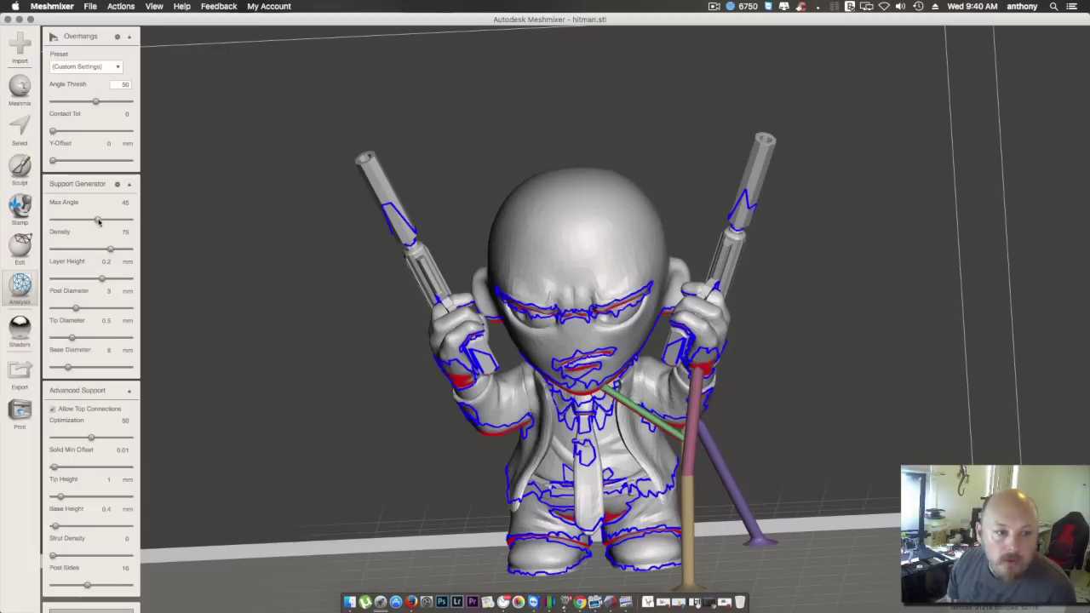
pyautogui.moveTo(98, 221)
pyautogui.mouseDown()
pyautogui.moveTo(89, 221)
pyautogui.moveTo(116, 221)
pyautogui.mouseUp()
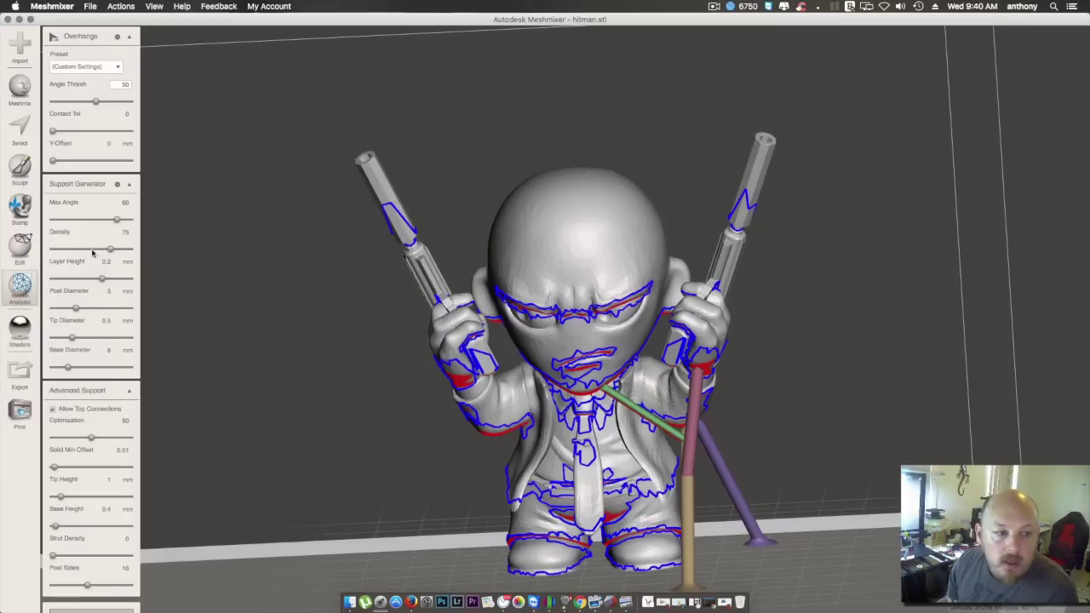
pyautogui.moveTo(112, 250)
pyautogui.mouseDown()
pyautogui.moveTo(129, 252)
pyautogui.moveTo(105, 253)
pyautogui.mouseUp()
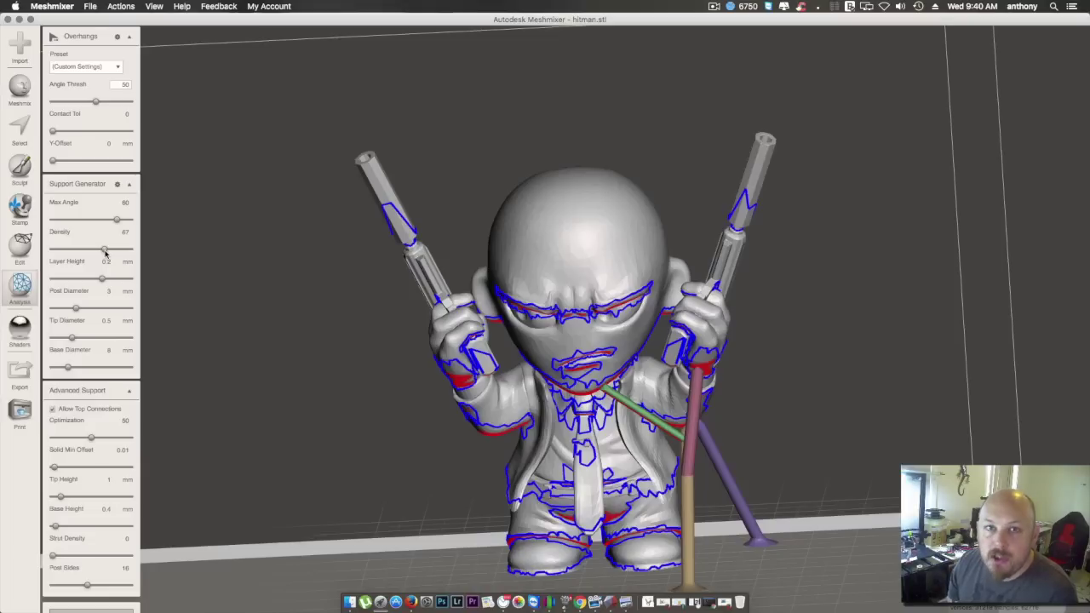
pyautogui.moveTo(105, 253); pyautogui.dragTo(58, 253)
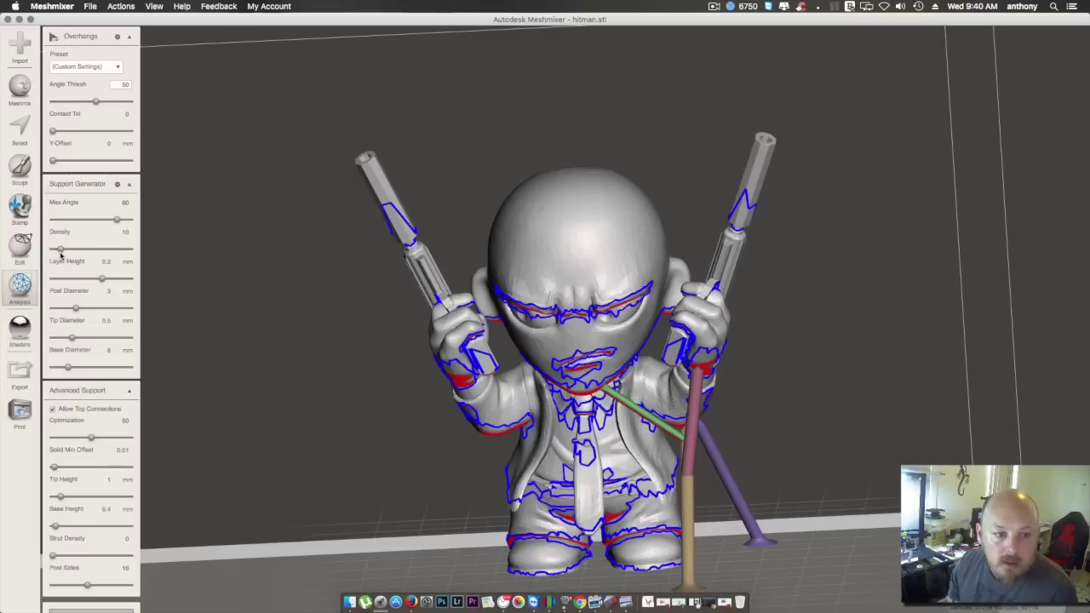
# Reframe the view and remove the existing hand-drawn supports from the figure
pyautogui.press('f')
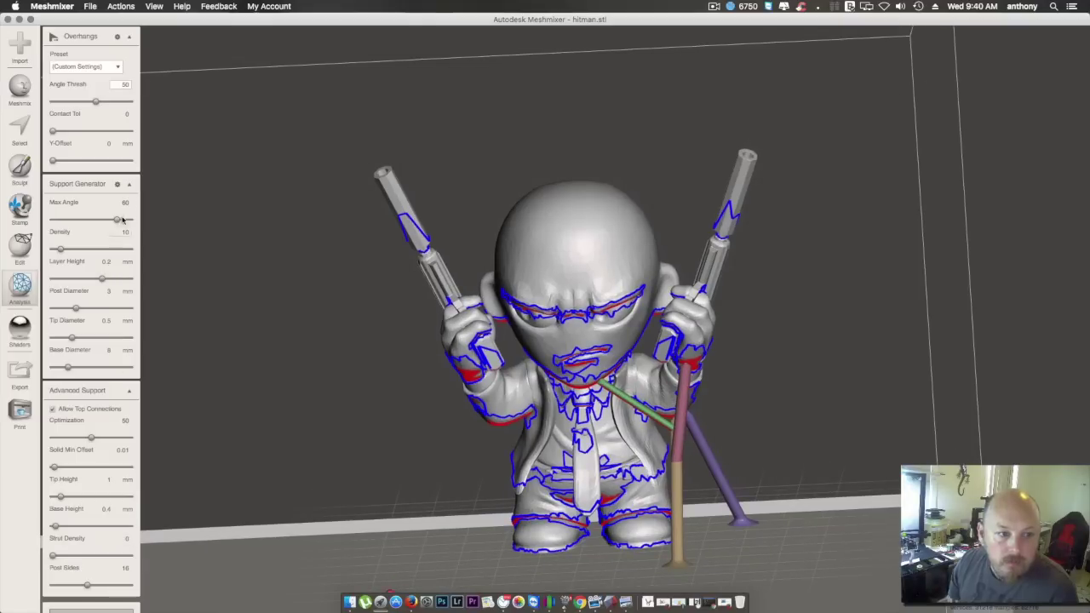
pyautogui.click(129, 184)
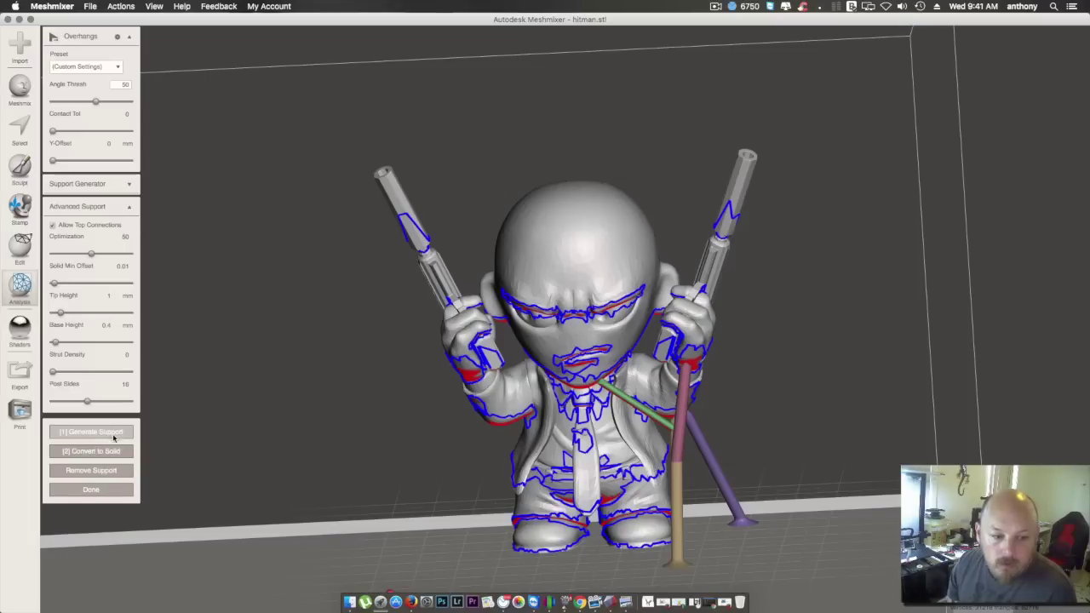
pyautogui.click(109, 471)
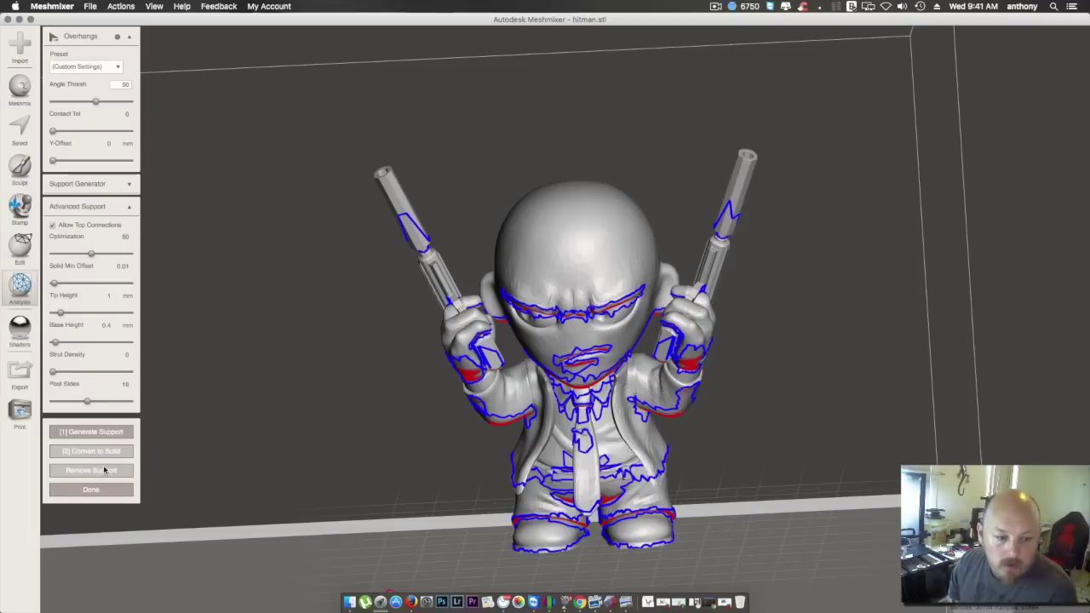
pyautogui.moveTo(513, 437); pyautogui.dragTo(496, 447, button='right')
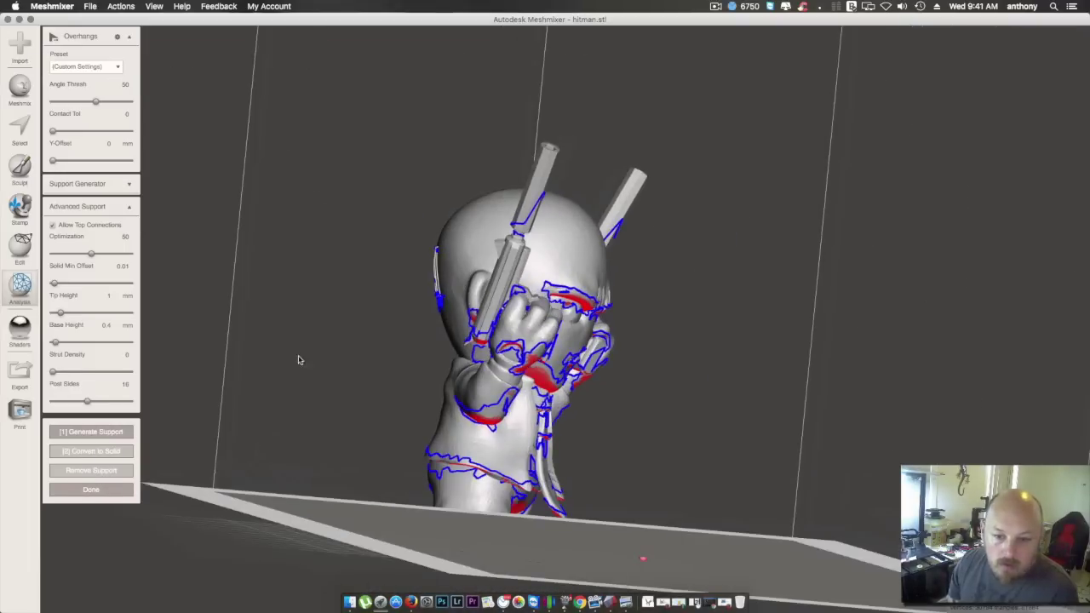
pyautogui.moveTo(299, 360); pyautogui.dragTo(122, 397, button='right')
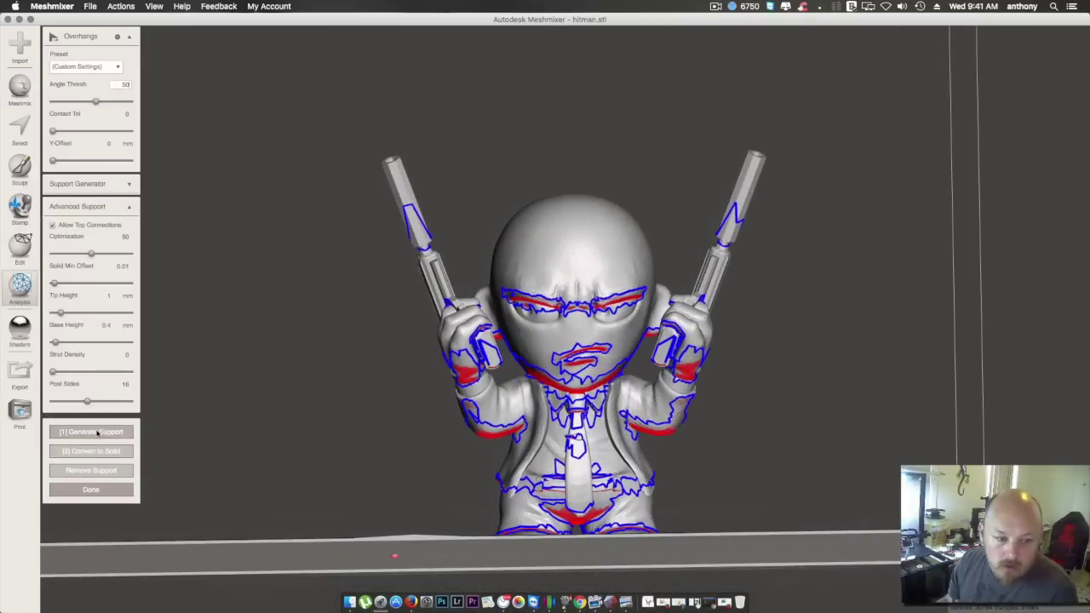
# Generate a sparse support tree with the new settings, inspect it, then remove it again
pyautogui.click(99, 433)
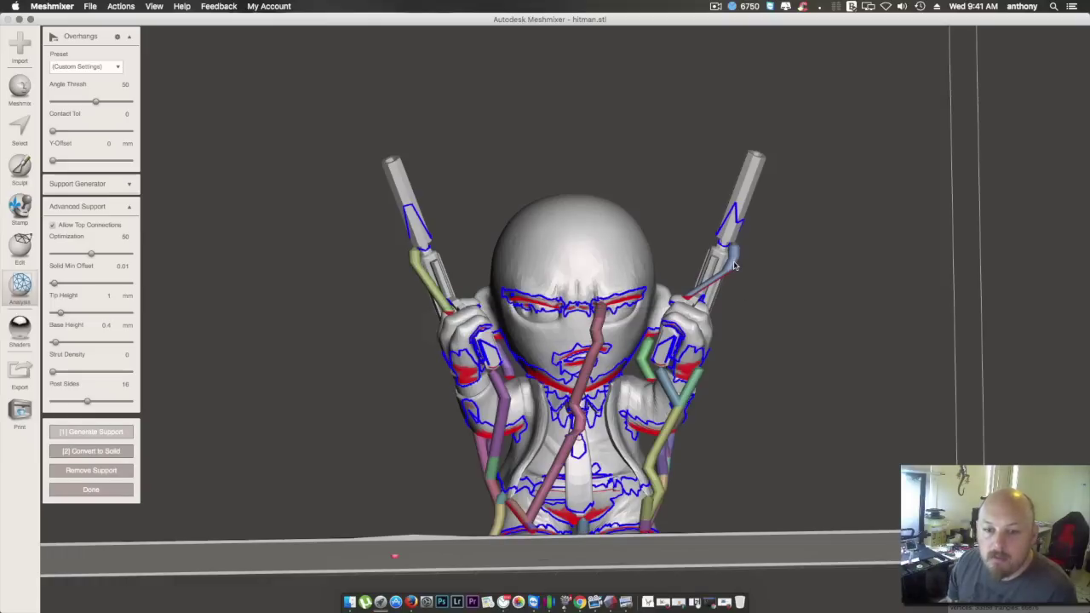
pyautogui.moveTo(756, 380); pyautogui.dragTo(620, 358, button='right')
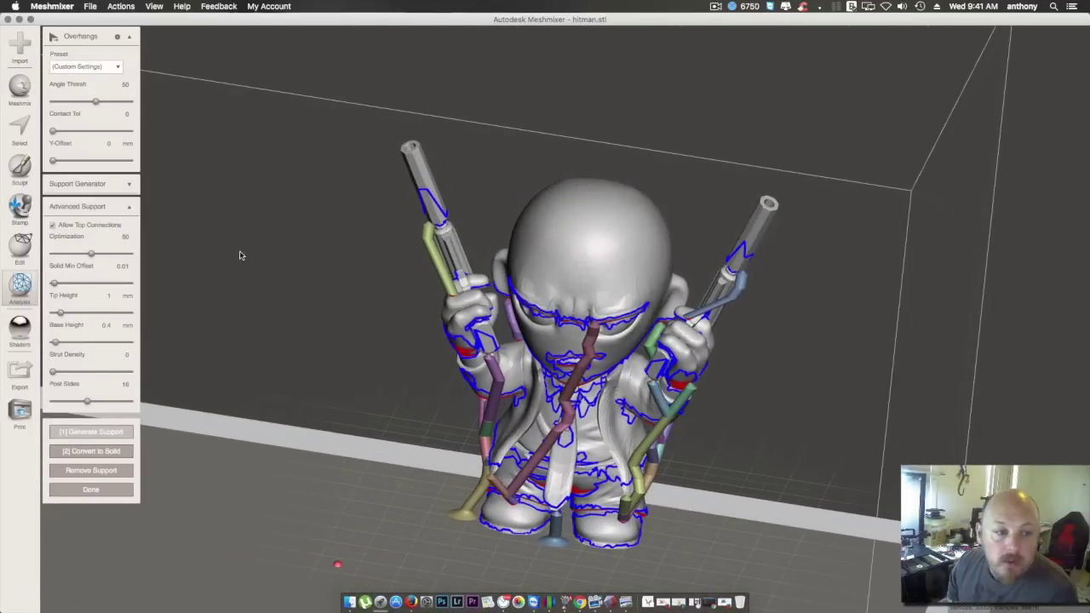
pyautogui.click(90, 472)
# Raise the support Density to 100 and regenerate a denser support tree
pyautogui.click(131, 184)
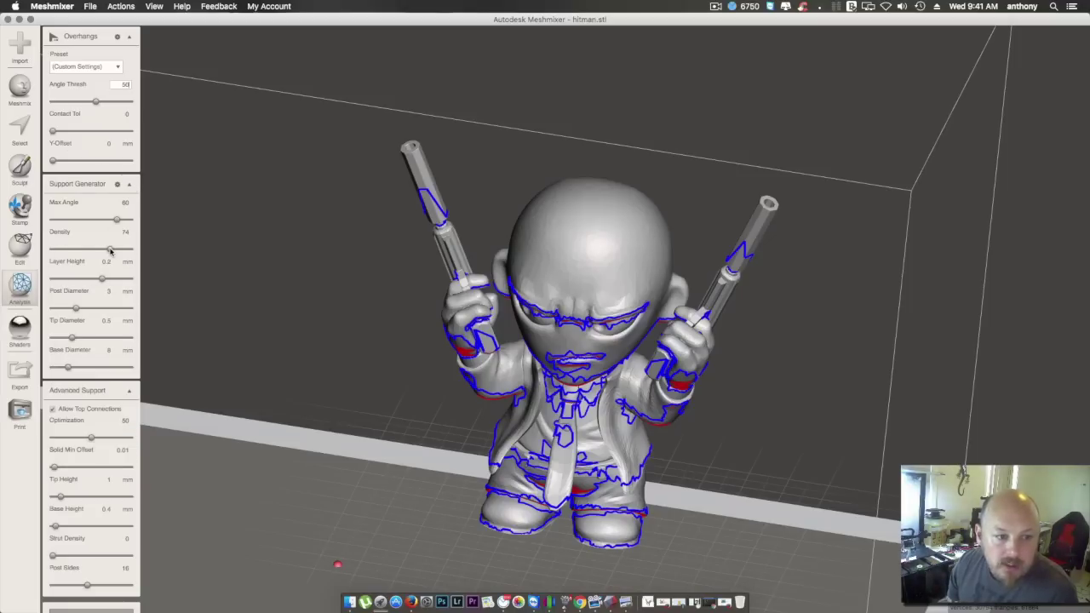
pyautogui.moveTo(110, 249); pyautogui.dragTo(130, 249)
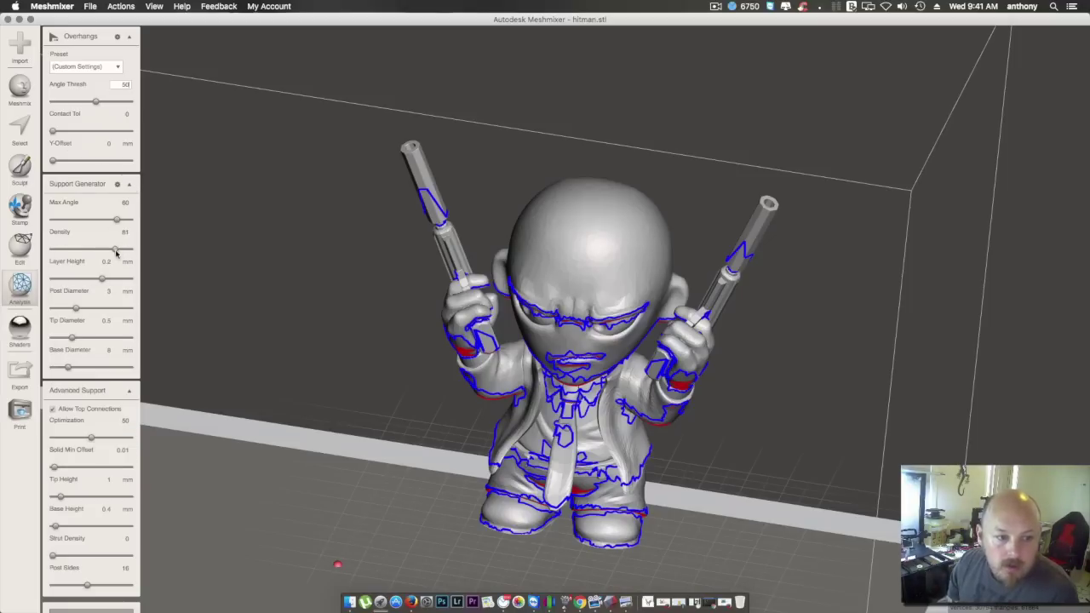
pyautogui.click(130, 186)
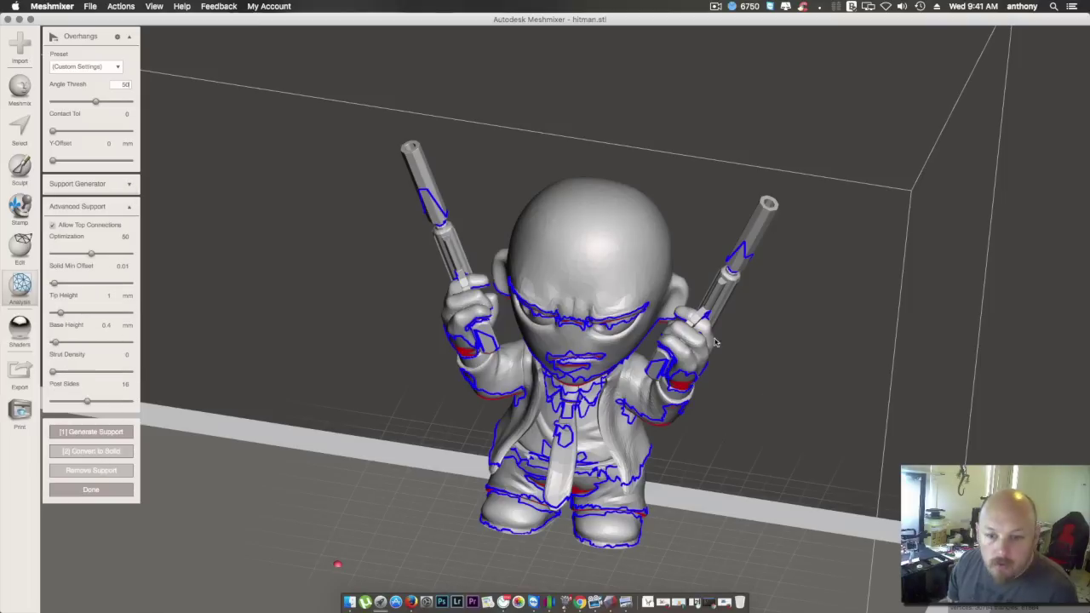
pyautogui.click(94, 433)
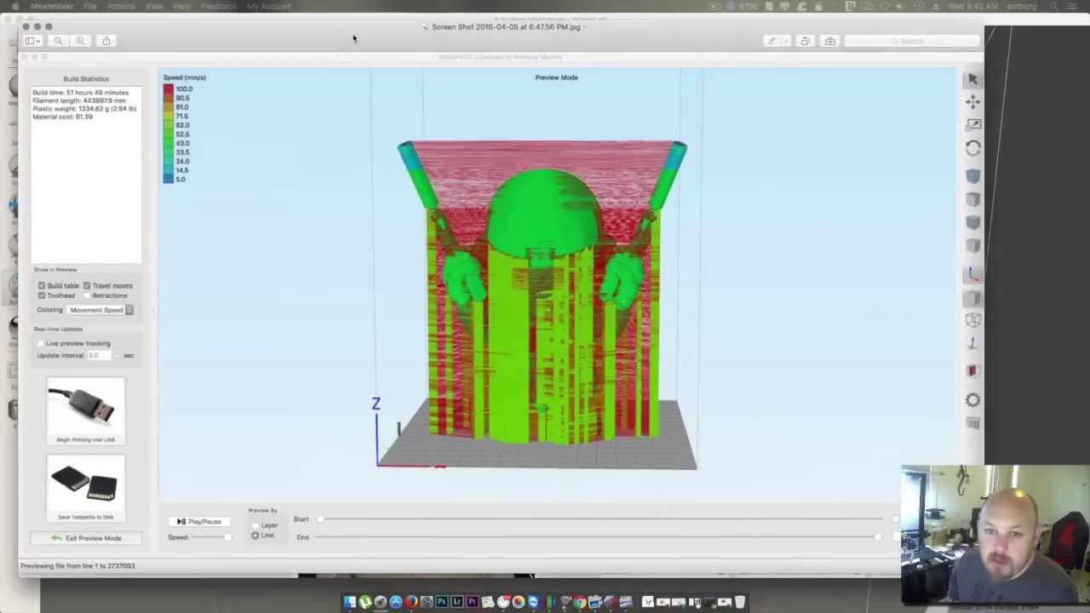
# Flip between the block-support and tree-support Simplify3D screenshots in Preview, then close Preview
pyautogui.moveTo(354, 37); pyautogui.dragTo(372, 41)
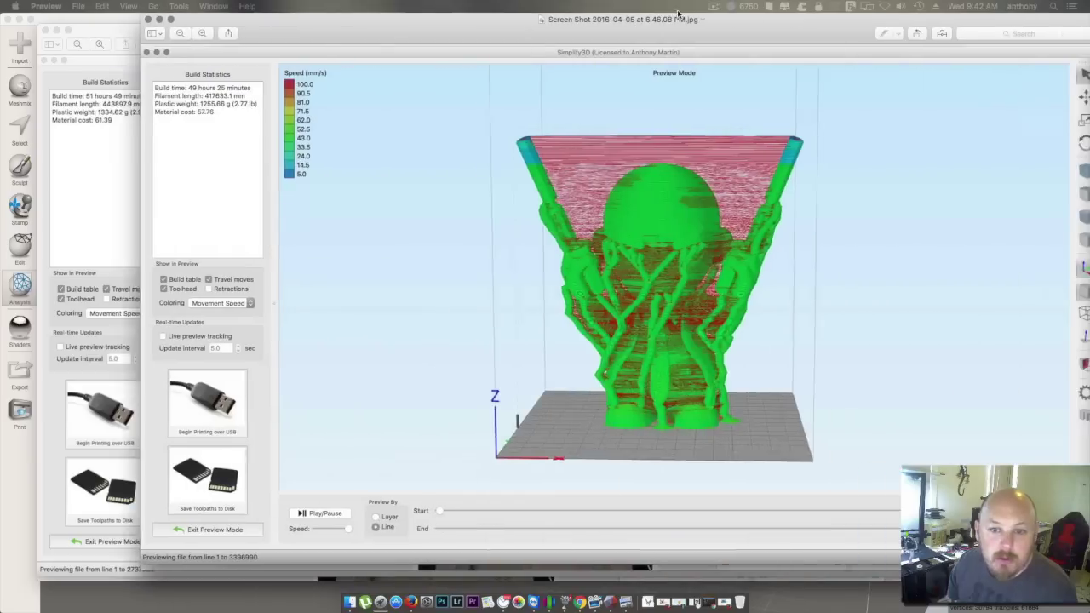
pyautogui.moveTo(678, 12); pyautogui.dragTo(715, 41)
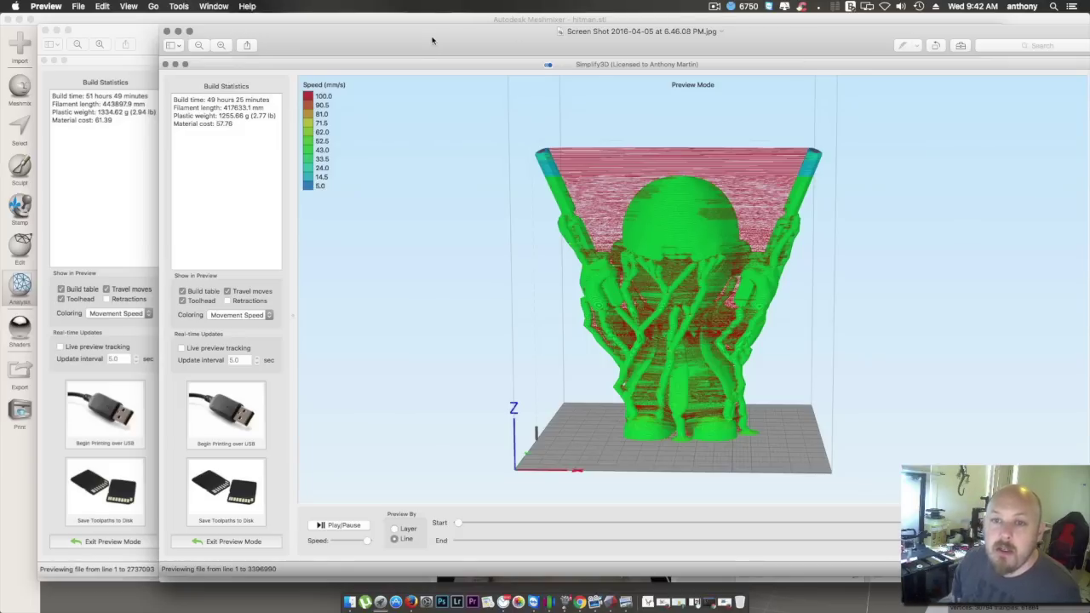
pyautogui.press('Down')
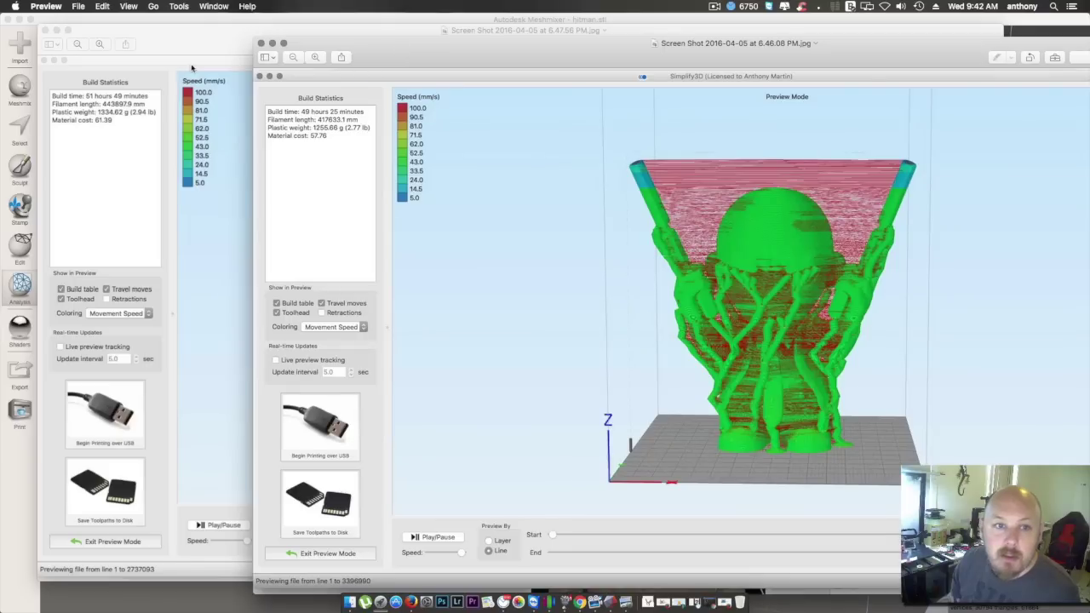
pyautogui.press('Down')
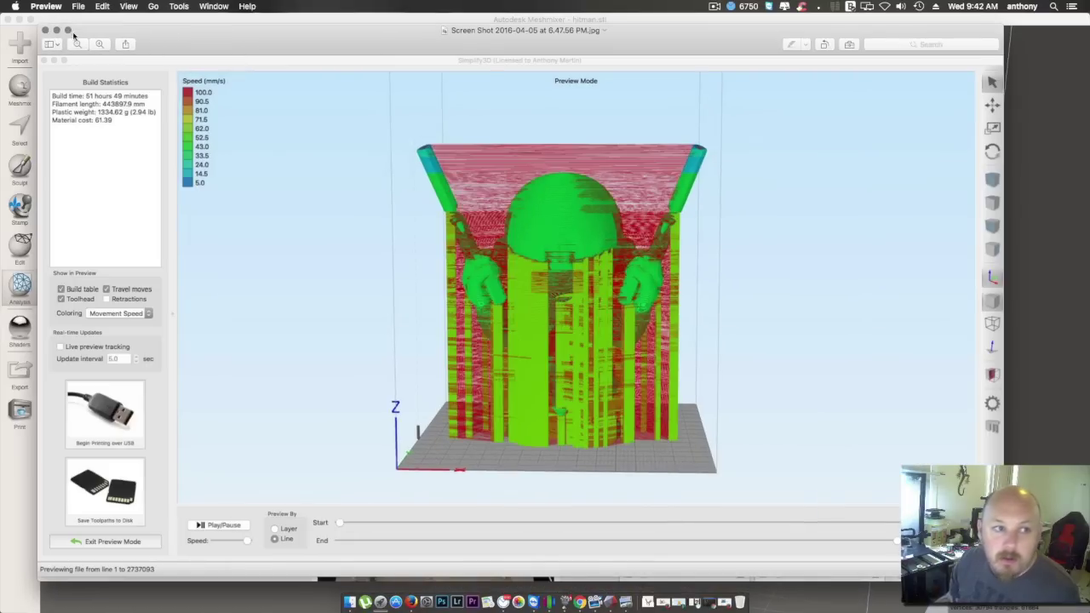
pyautogui.click(45, 30)
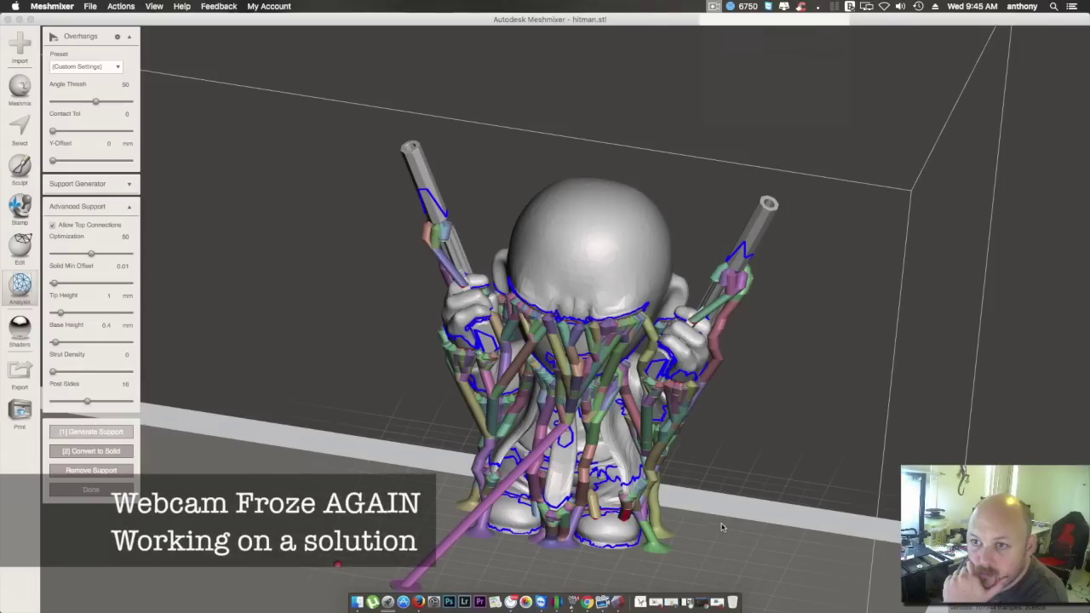
# Inspect the dense supports, then set Density to 27 and Post Diameter to 2.544 mm
pyautogui.moveTo(682, 460)
pyautogui.mouseDown(button='right')
pyautogui.moveTo(686, 425)
pyautogui.moveTo(758, 451)
pyautogui.moveTo(701, 428)
pyautogui.moveTo(686, 444)
pyautogui.mouseUp(button='right')
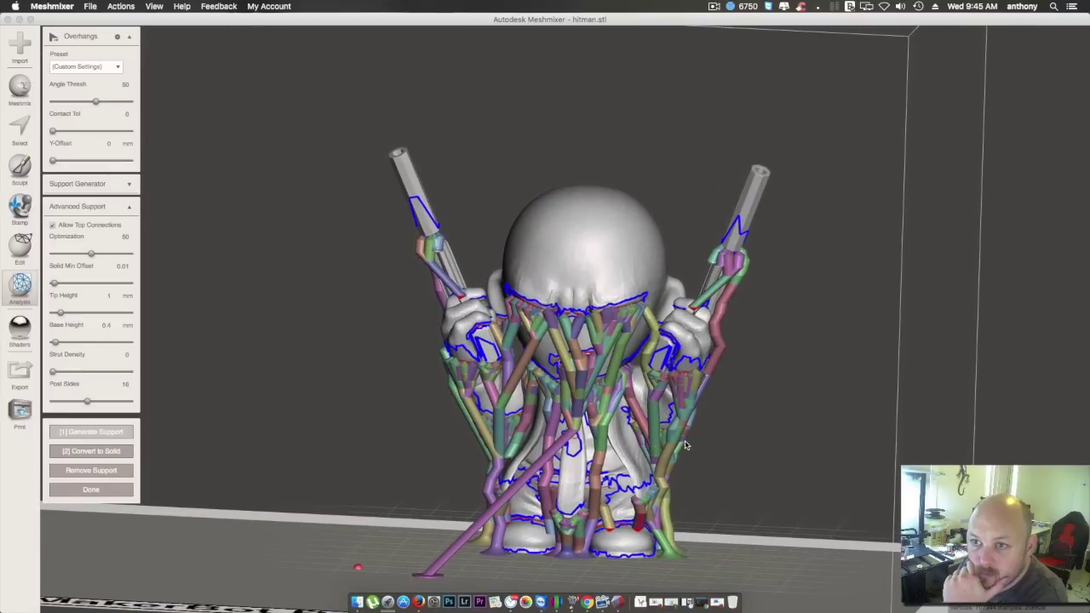
pyautogui.scroll(3, 687, 444)
pyautogui.scroll(2, 652, 344)
pyautogui.scroll(5, 653, 345)
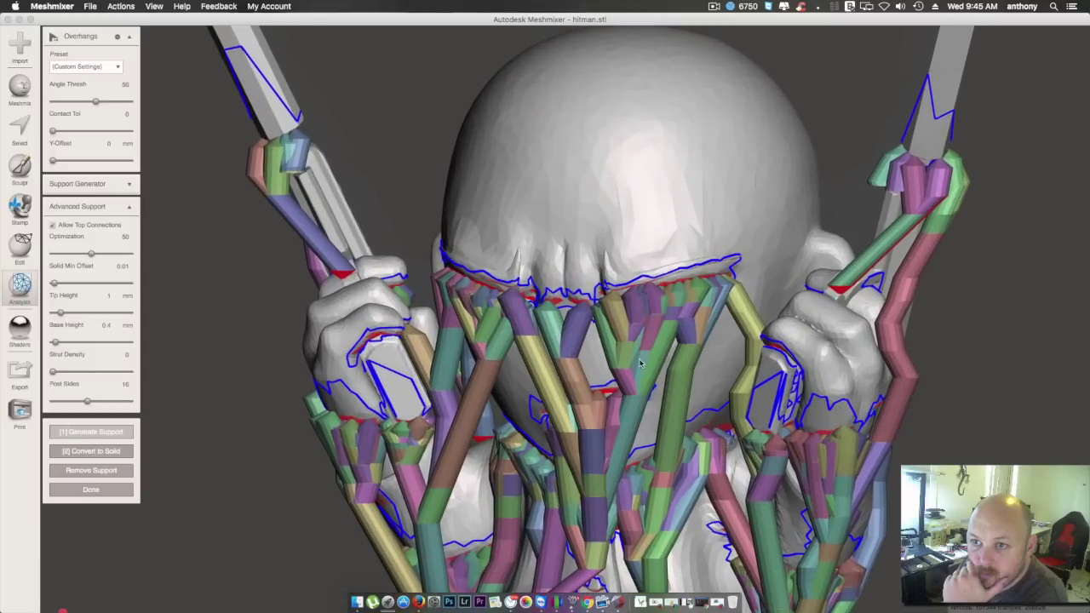
pyautogui.moveTo(640, 364); pyautogui.dragTo(792, 368, button='right')
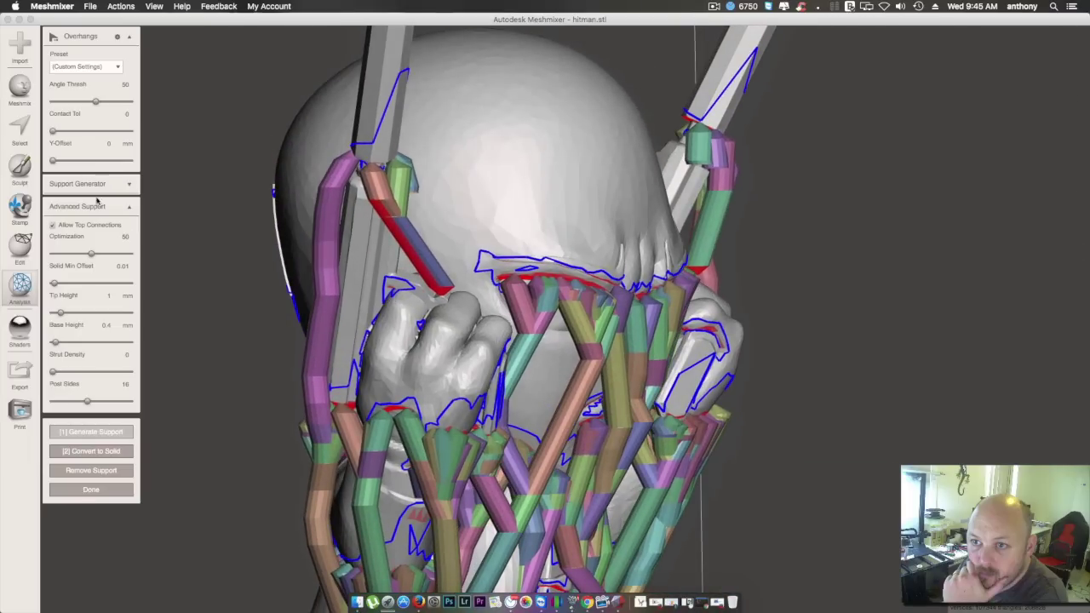
pyautogui.click(127, 207)
pyautogui.click(125, 187)
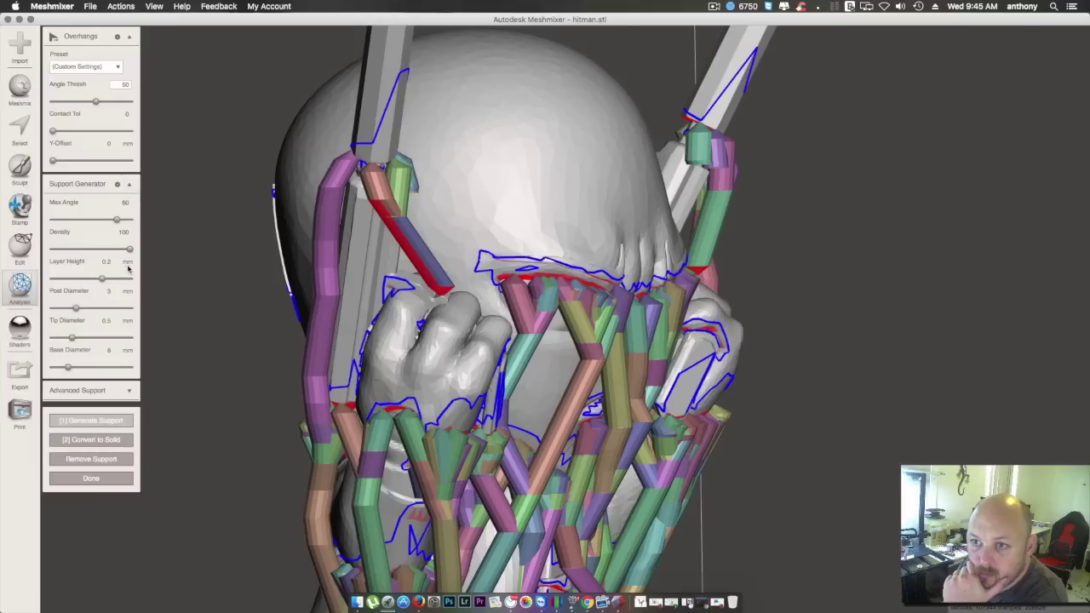
pyautogui.moveTo(128, 251); pyautogui.dragTo(74, 250)
pyautogui.moveTo(72, 310)
pyautogui.mouseDown()
pyautogui.moveTo(95, 311)
pyautogui.moveTo(70, 314)
pyautogui.mouseUp()
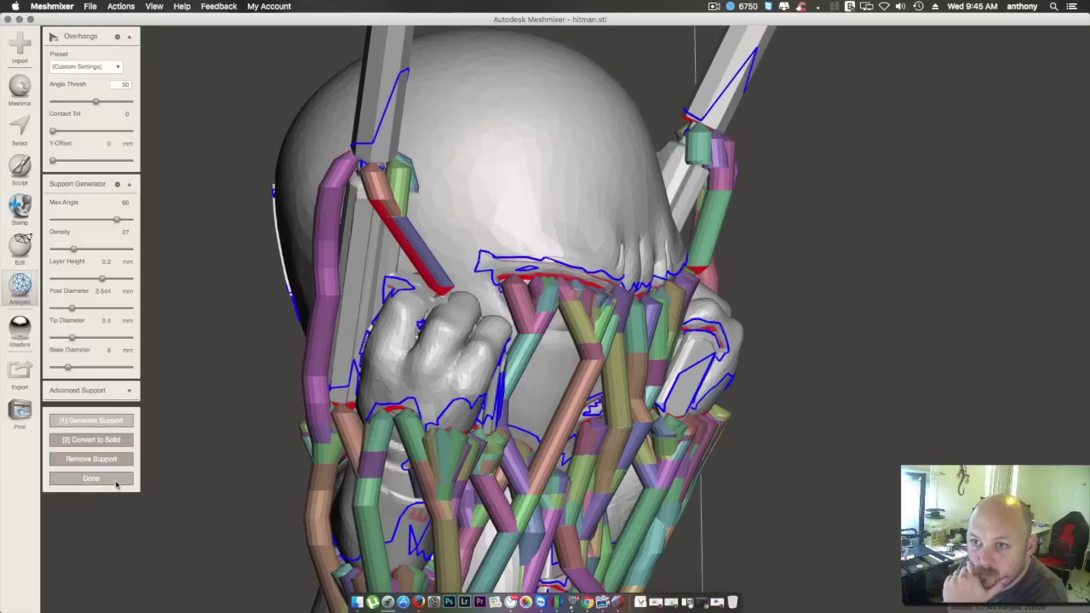
# Accept the overhang supports and look over the supported hitman model
pyautogui.click(115, 482)
pyautogui.moveTo(759, 369); pyautogui.dragTo(616, 425, button='right')
pyautogui.scroll(-5, 610, 428)
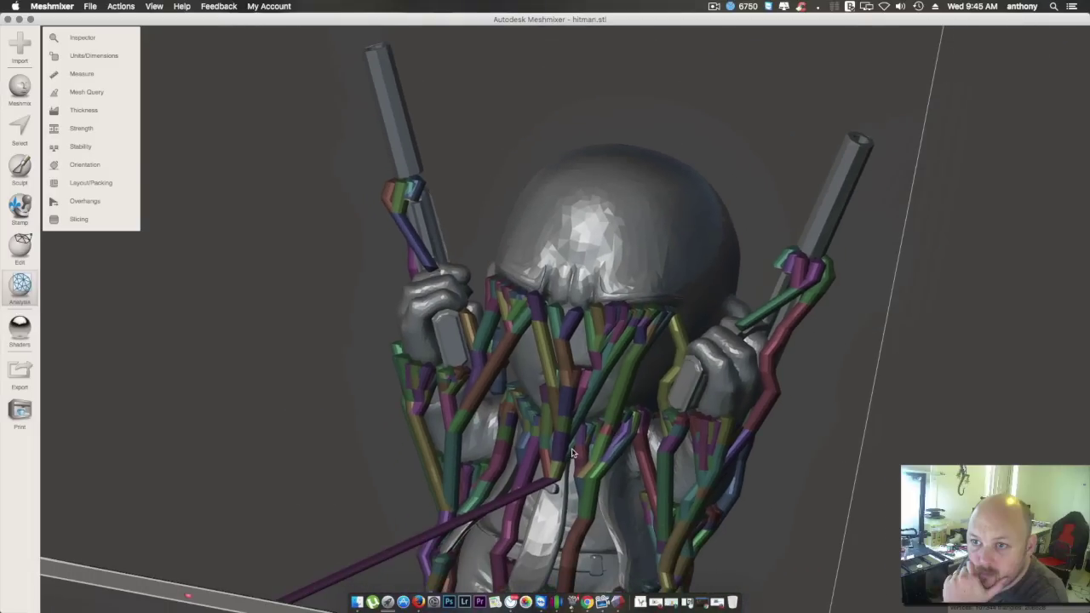
pyautogui.scroll(4, 574, 460)
pyautogui.scroll(-4, 578, 496)
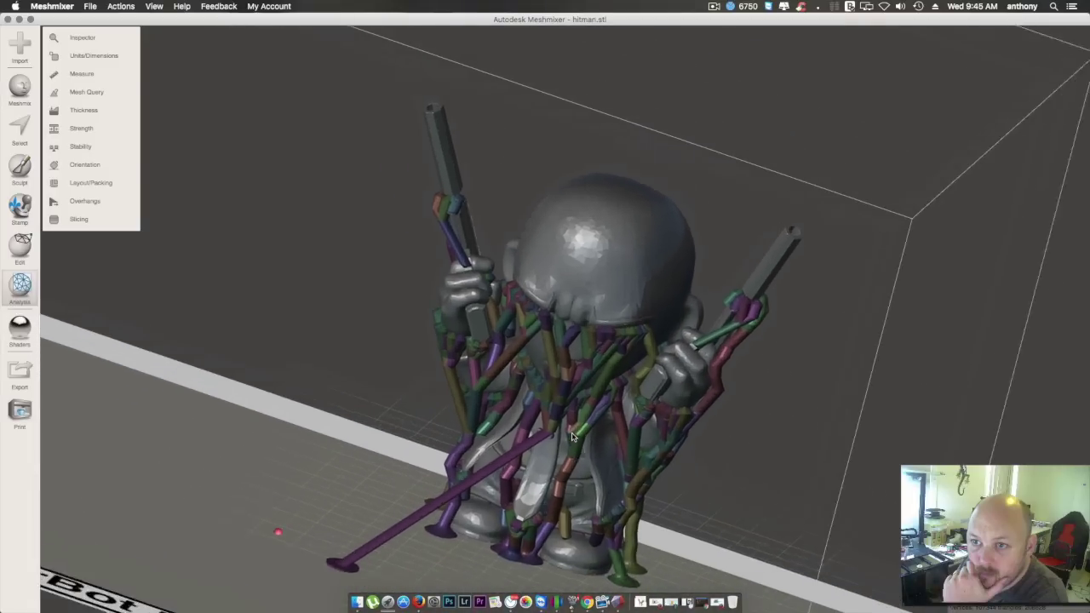
pyautogui.scroll(2, 570, 434)
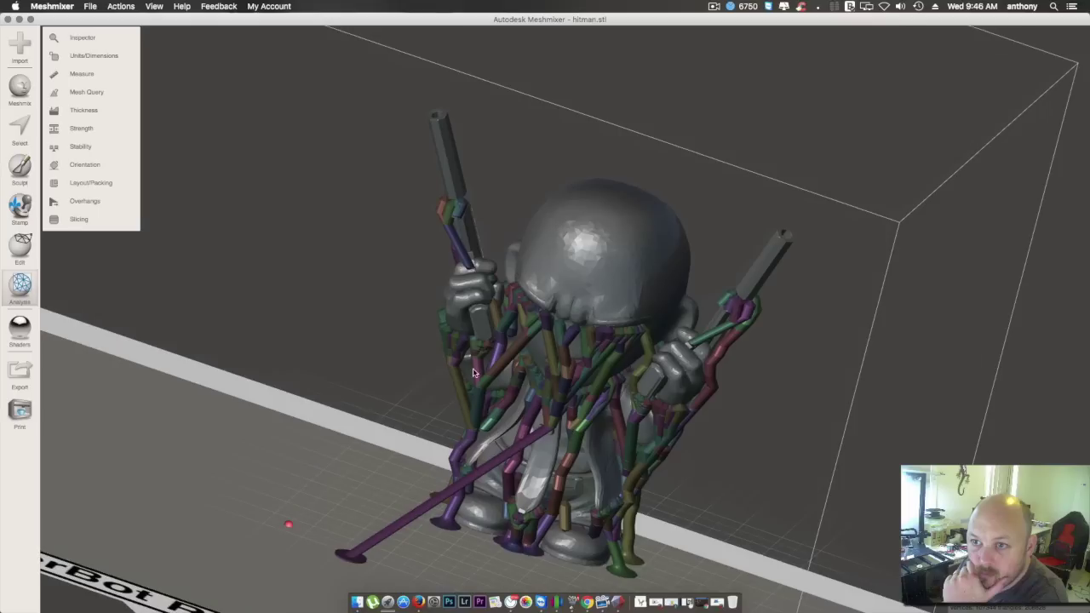
pyautogui.click(90, 6)
pyautogui.click(281, 165)
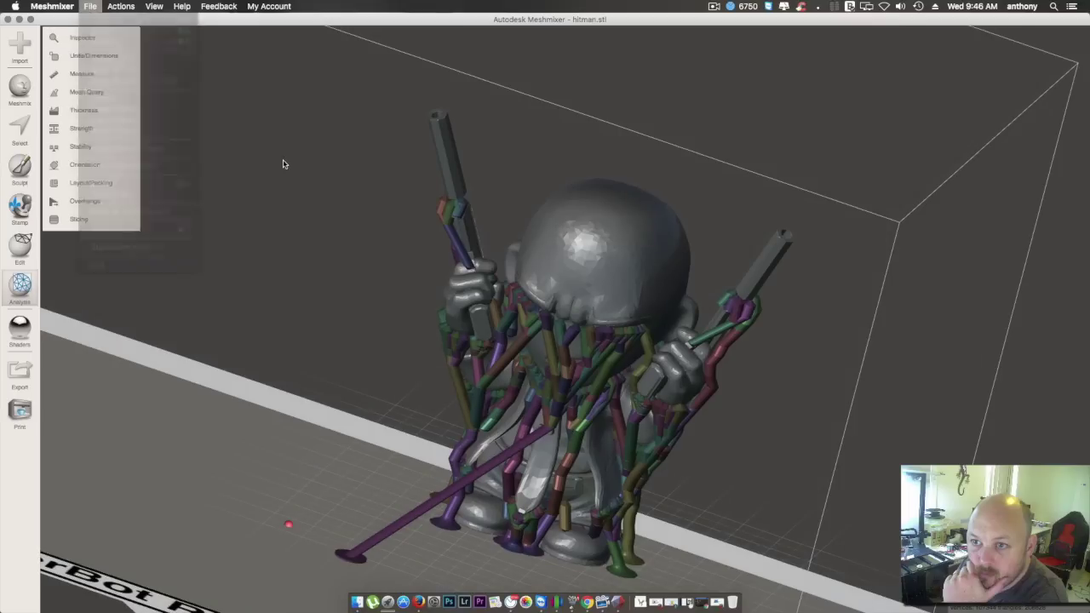
pyautogui.moveTo(472, 278); pyautogui.dragTo(380, 260, button='right')
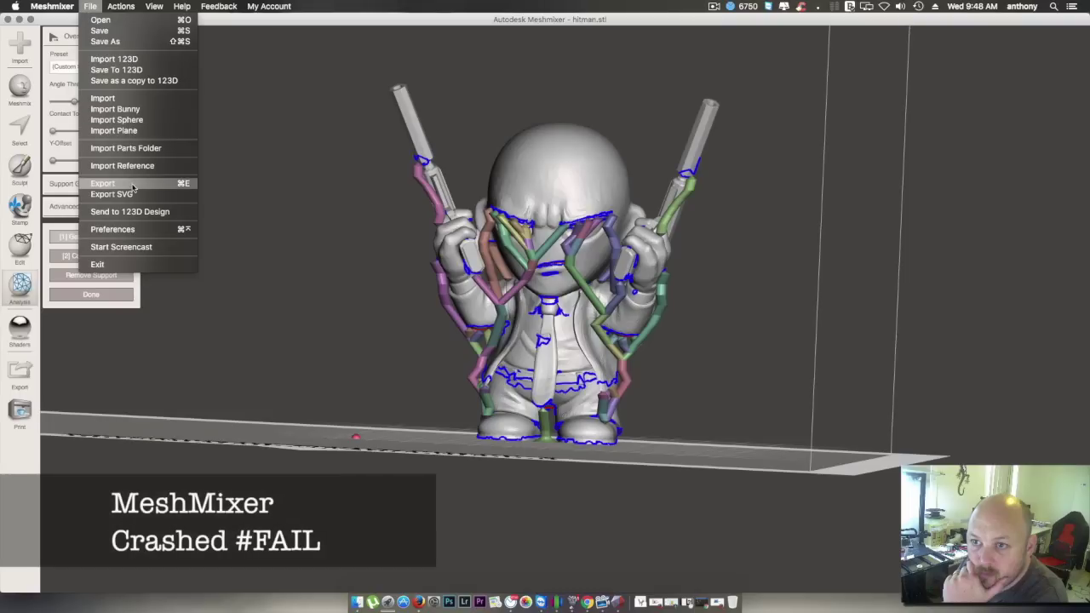
# Export the model to the Desktop as hitmanwithfixedsupports.stl in STL Binary, then minimize Meshmixer
pyautogui.click(133, 184)
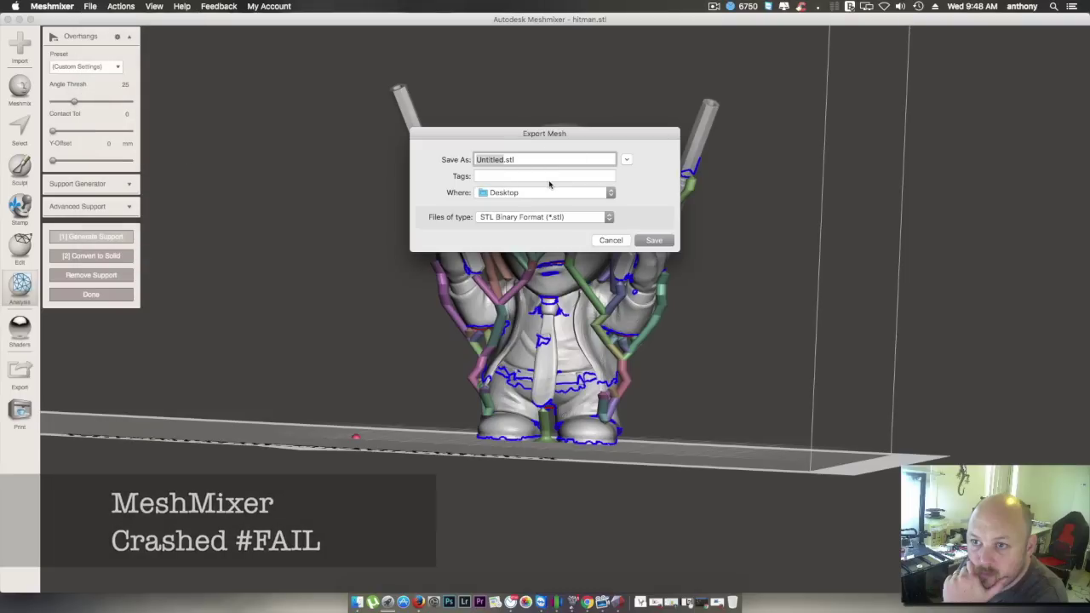
pyautogui.write('hitman')
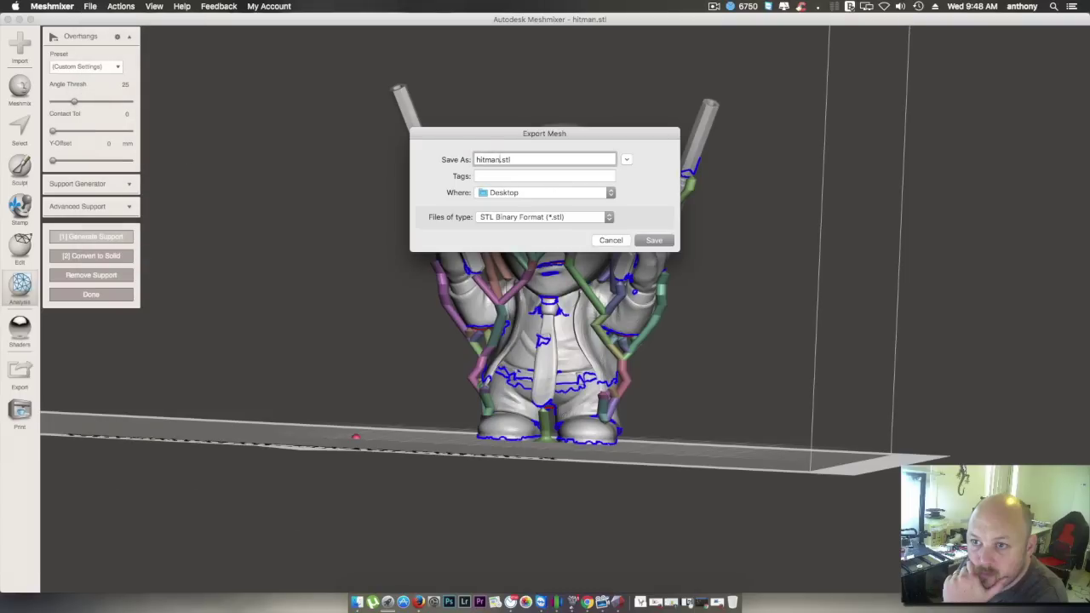
pyautogui.write('withfixedsupports')
pyautogui.click(511, 218)
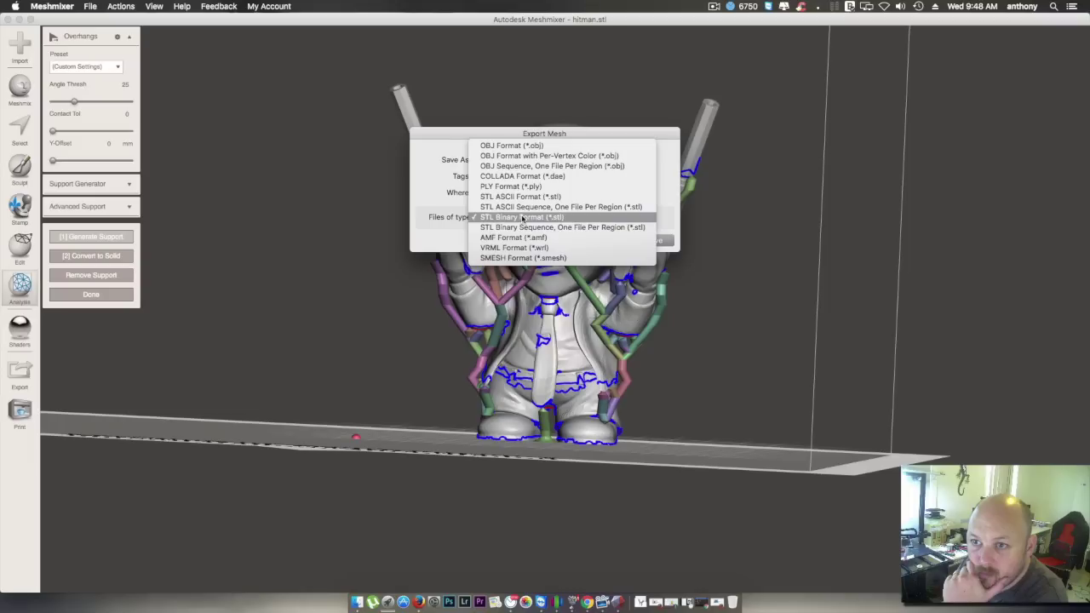
pyautogui.click(519, 217)
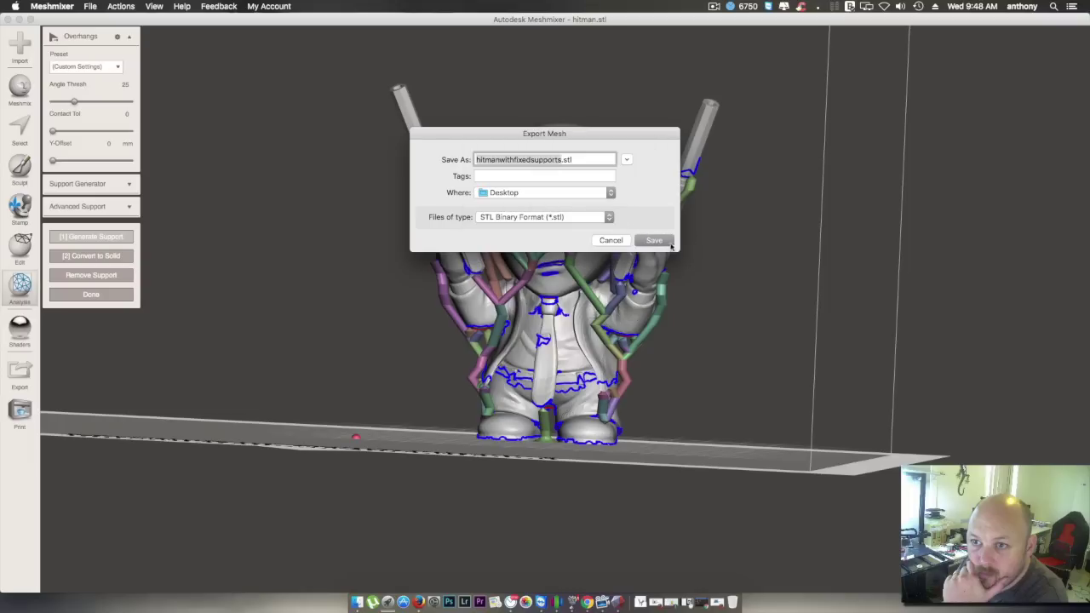
pyautogui.click(670, 244)
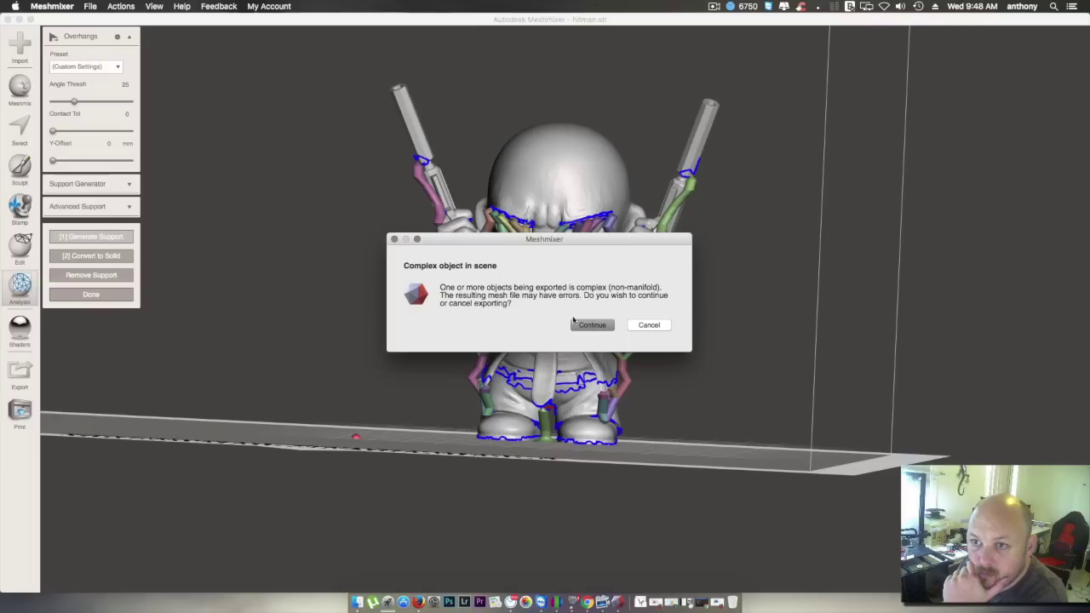
pyautogui.click(592, 326)
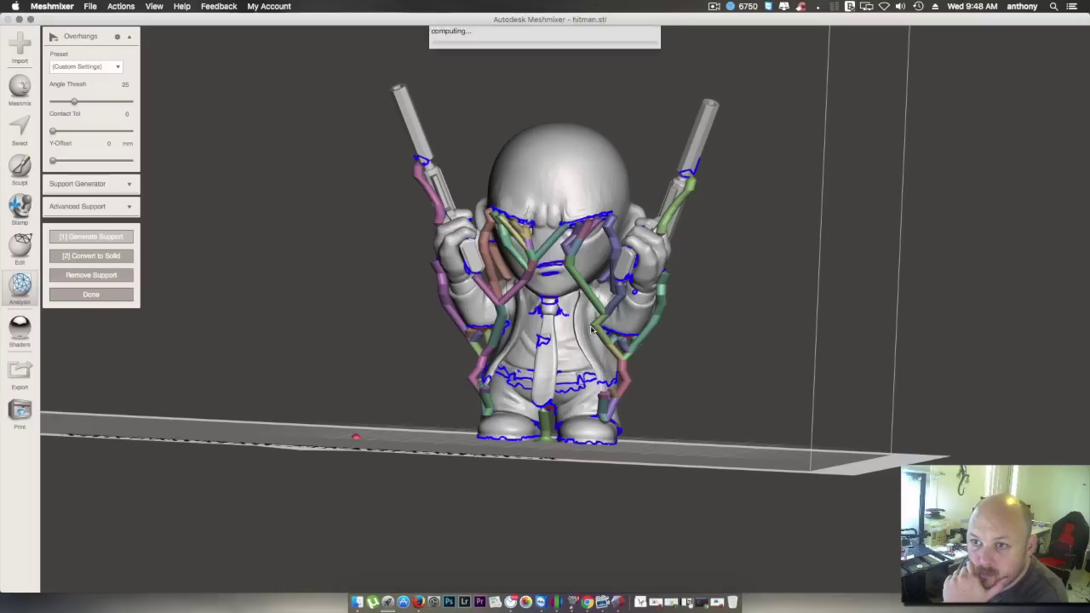
pyautogui.click(19, 19)
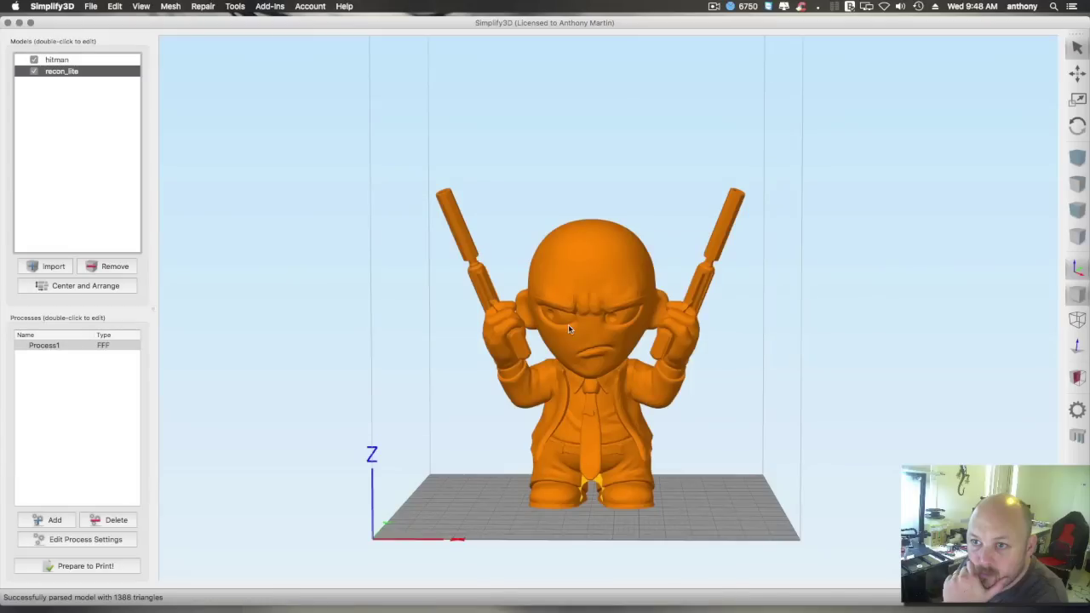
# Delete the old hitman and recon_lite models from the build plate
pyautogui.click(559, 340)
pyautogui.press('Delete')
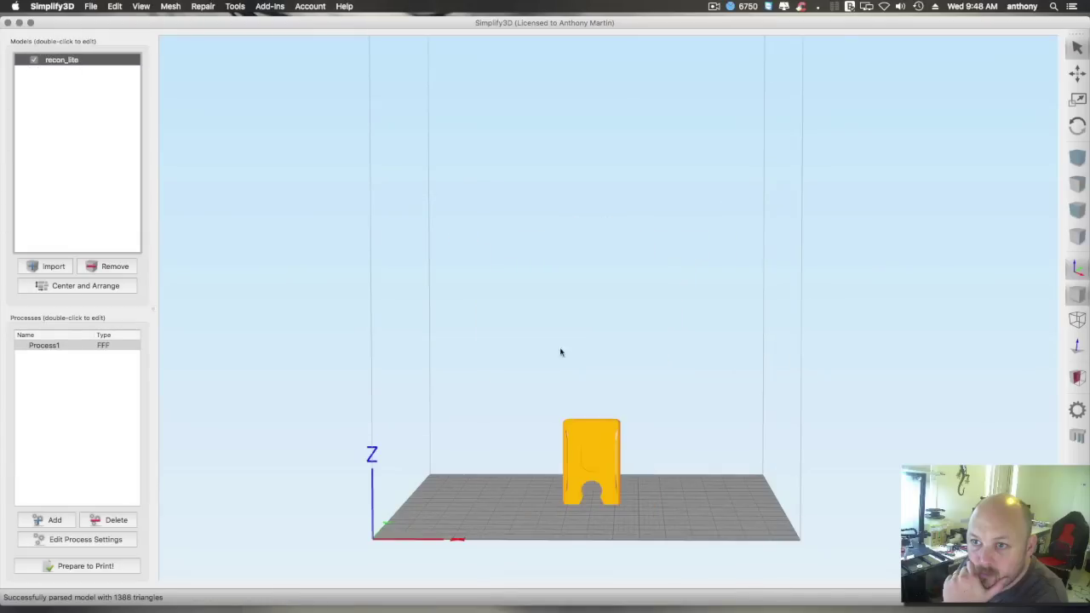
pyautogui.press('Delete')
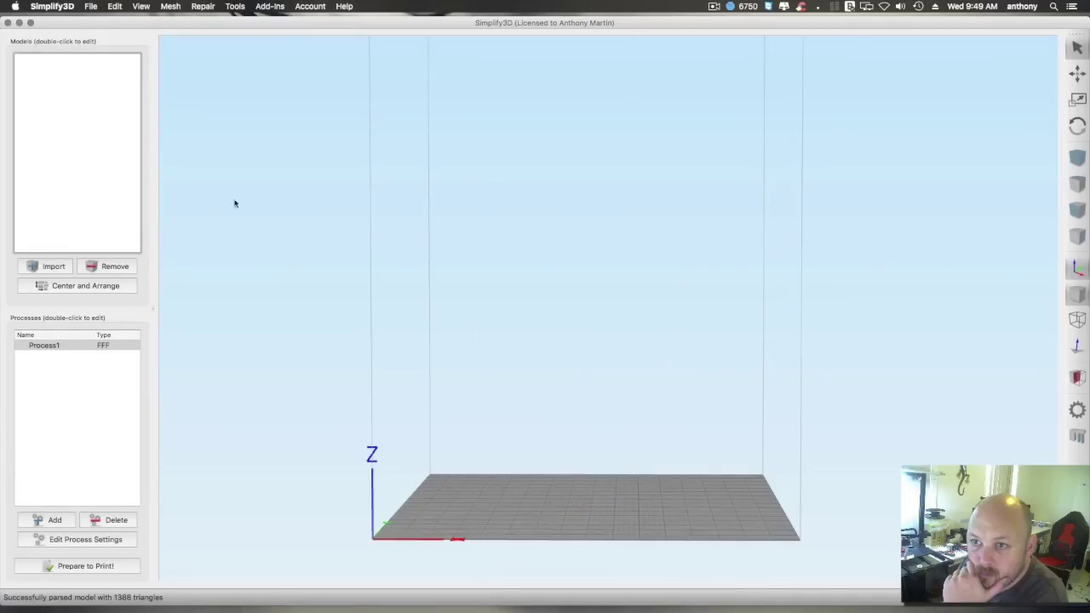
# Import hitmanwithfixedsupports.stl from the Desktop onto the build plate
pyautogui.click(91, 7)
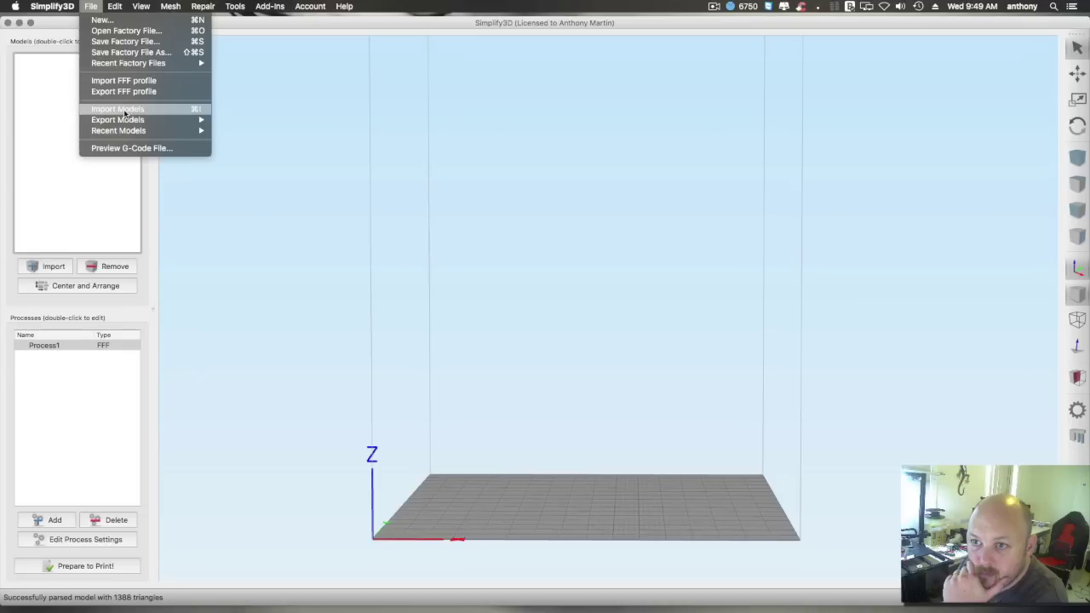
pyautogui.click(124, 110)
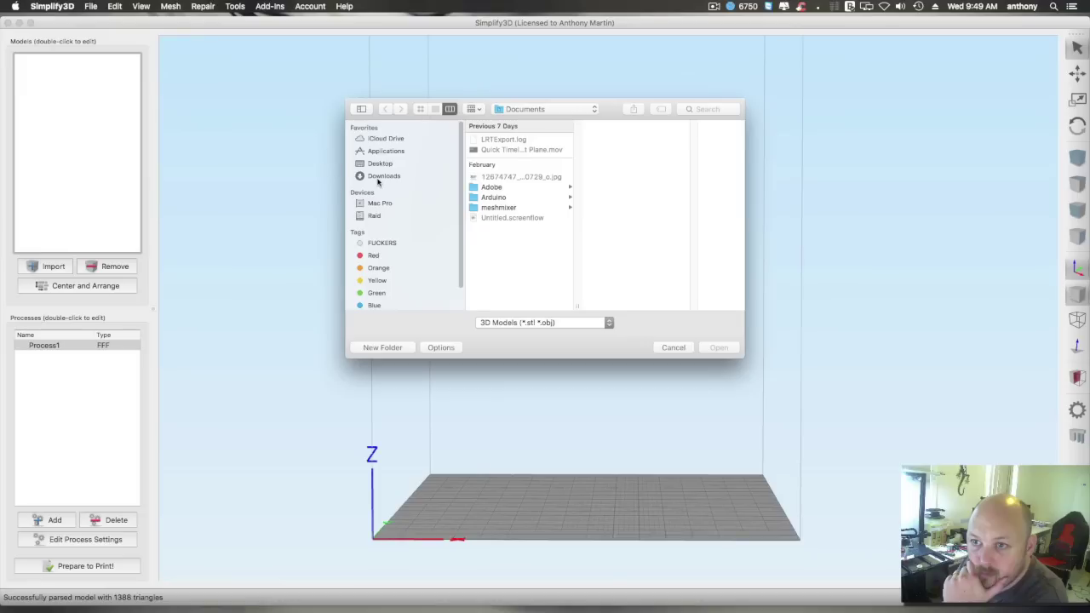
pyautogui.click(379, 164)
pyautogui.scroll(1, 536, 145)
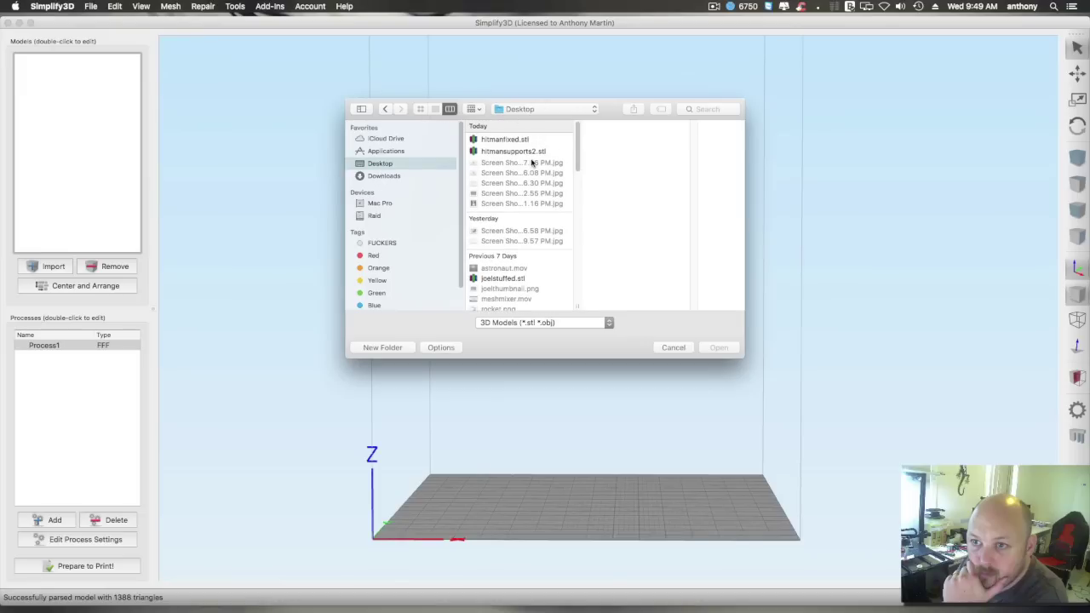
pyautogui.scroll(-10, 526, 153)
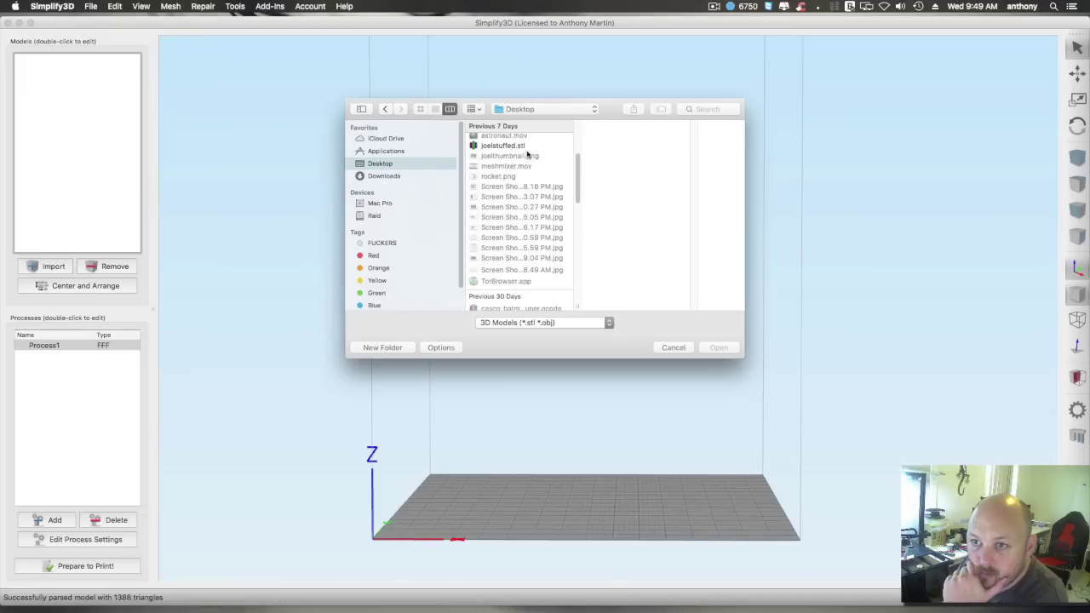
pyautogui.click(518, 305)
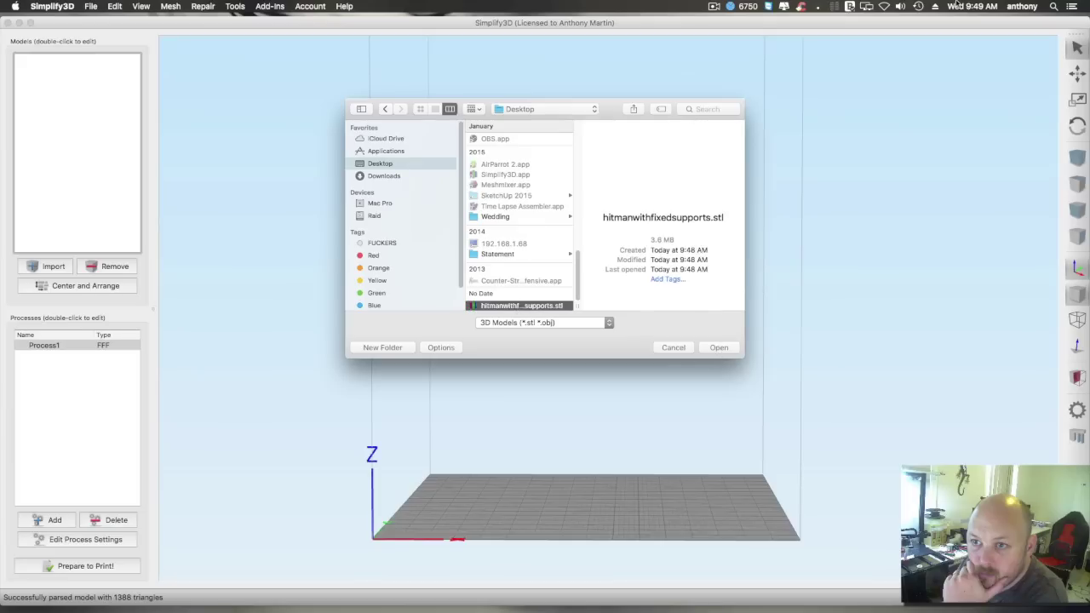
pyautogui.click(719, 347)
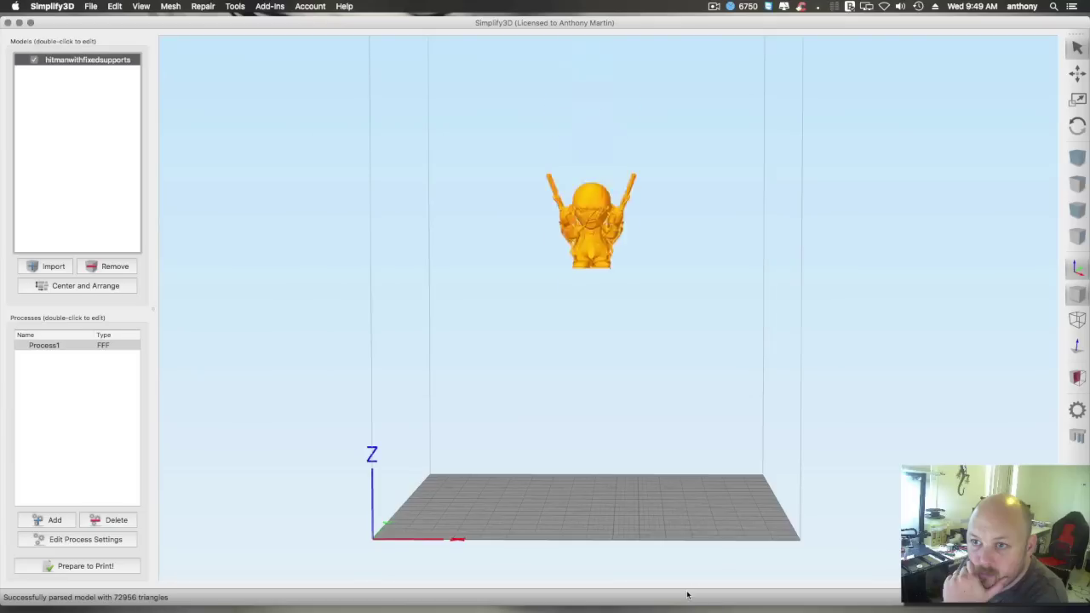
pyautogui.scroll(2, 653, 559)
pyautogui.scroll(2, 653, 559)
pyautogui.moveTo(659, 518); pyautogui.dragTo(659, 188)
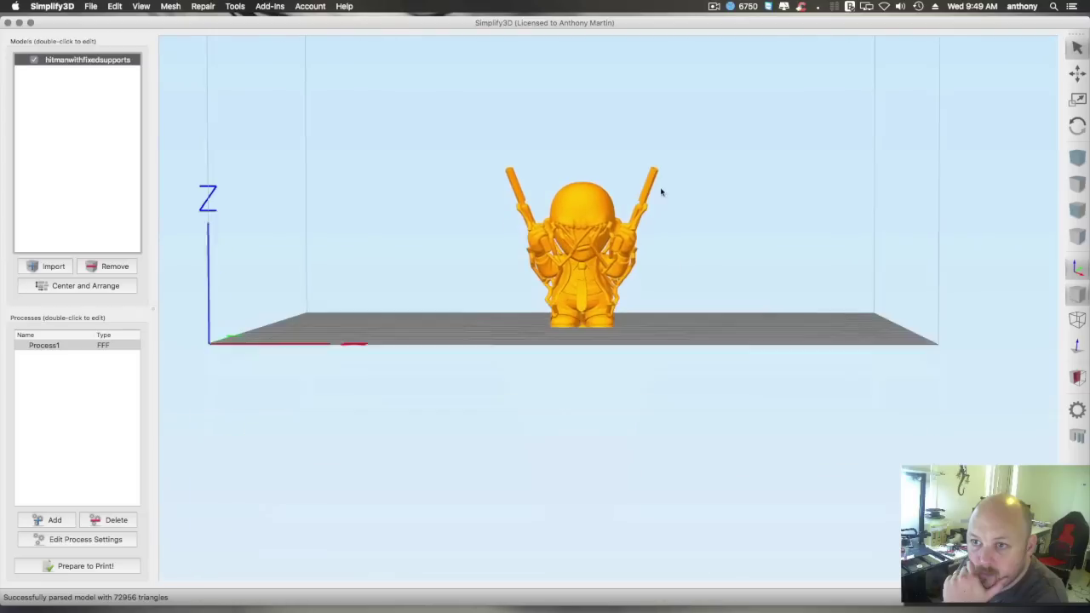
pyautogui.scroll(5, 587, 207)
pyautogui.scroll(-3, 586, 218)
pyautogui.moveTo(586, 218); pyautogui.dragTo(580, 368)
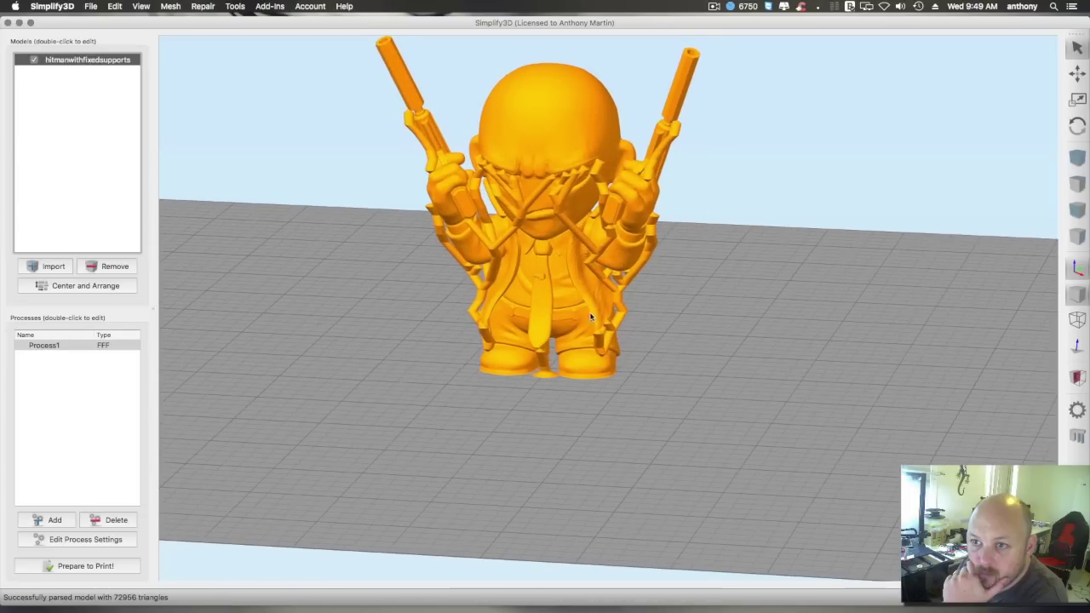
pyautogui.moveTo(653, 311); pyautogui.dragTo(563, 325)
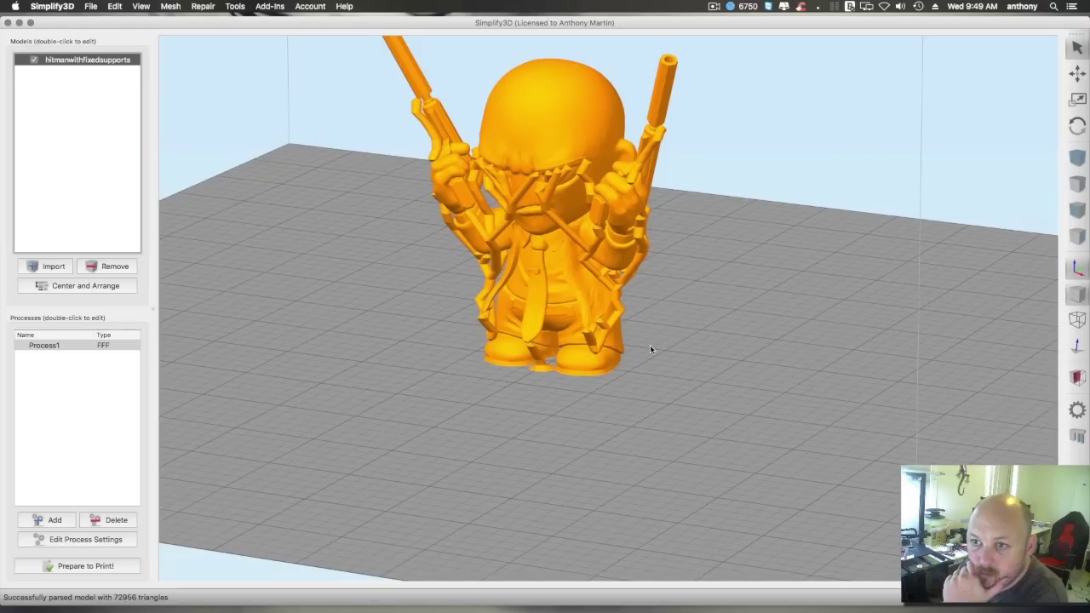
pyautogui.moveTo(649, 345); pyautogui.dragTo(894, 376)
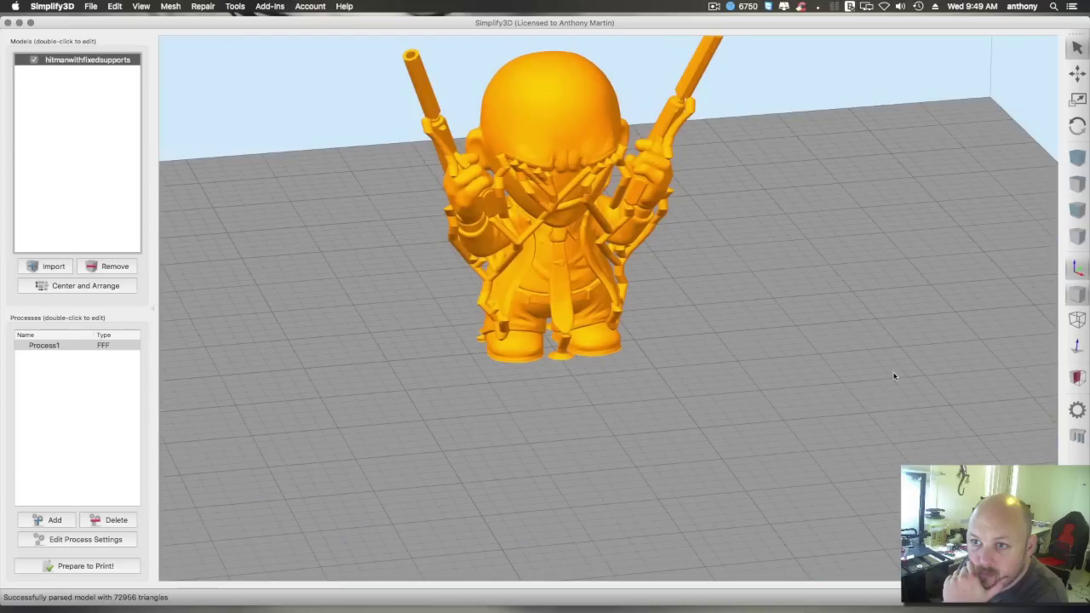
pyautogui.moveTo(650, 330); pyautogui.dragTo(616, 337)
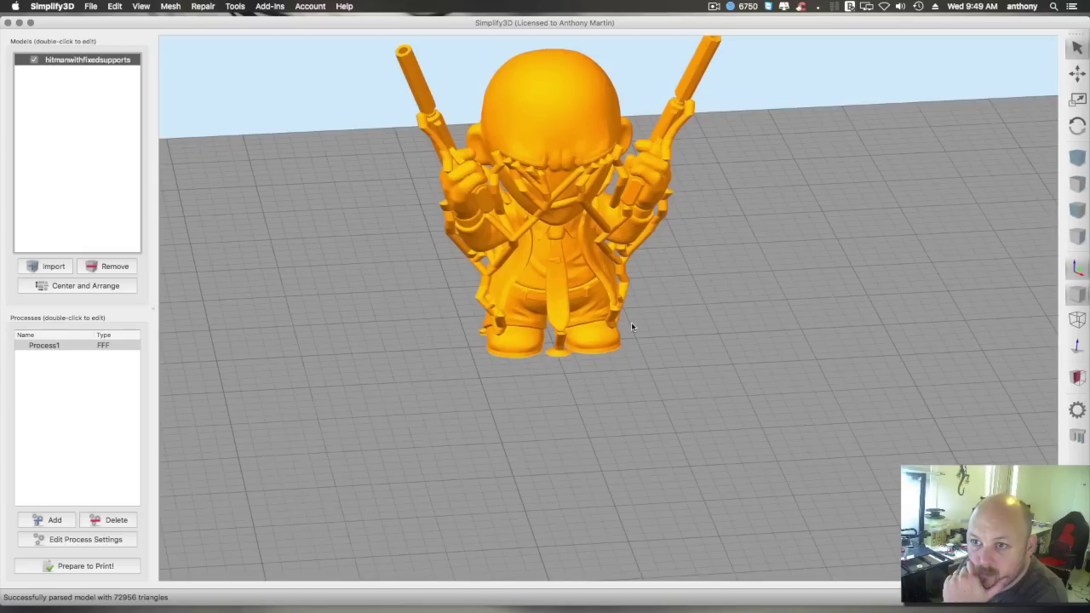